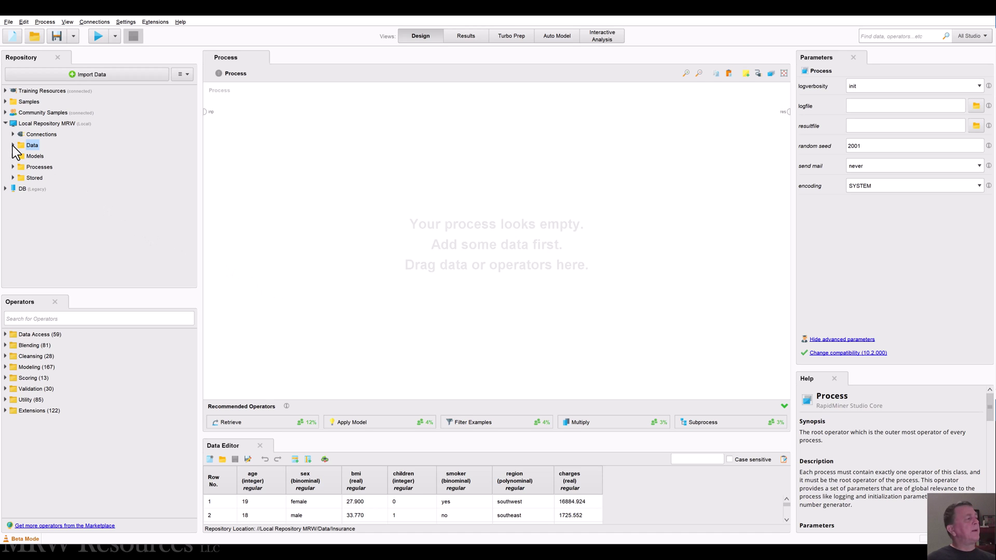
Expand the local repository's Data folder and scroll down to the Insurance dataset.
{"action": "left_click", "coordinate": [13, 145]}
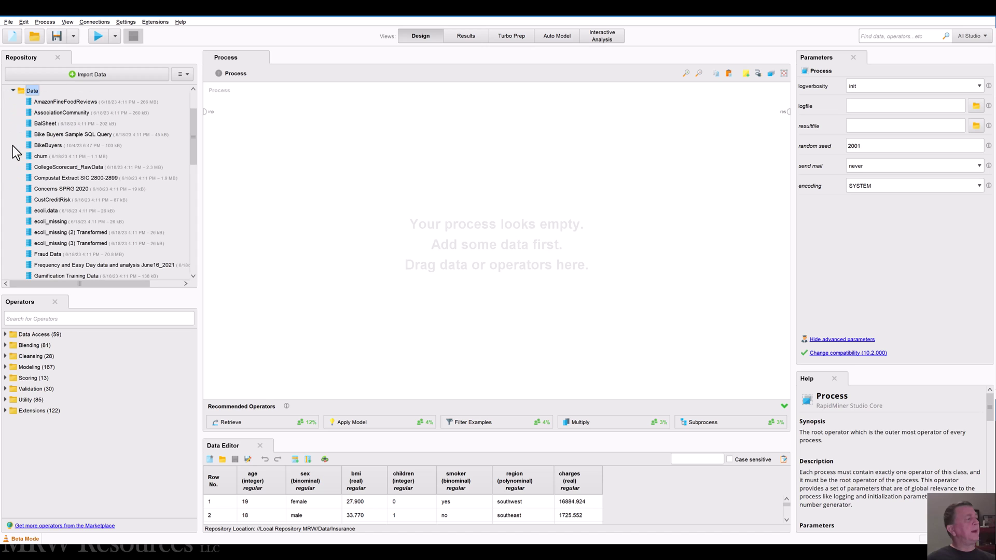
{"action": "scroll", "coordinate": [88, 205], "scroll_direction": "down", "scroll_amount": 2}
{"action": "scroll", "coordinate": [88, 205], "scroll_direction": "down", "scroll_amount": 1}
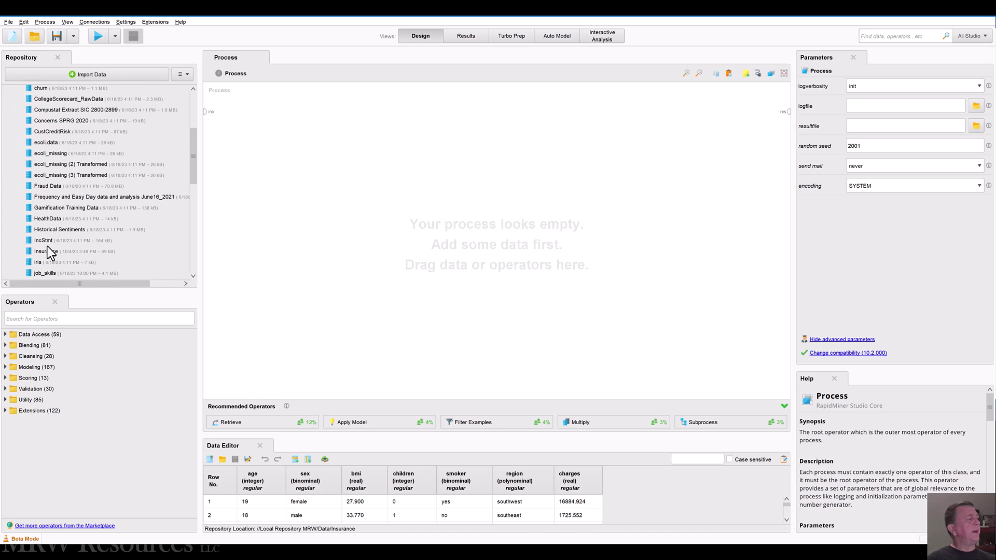
Add a Retrieve Insurance operator, preview its data, and place it at the canvas top-left.
{"action": "left_click_drag", "start_coordinate": [57, 229], "coordinate": [276, 135]}
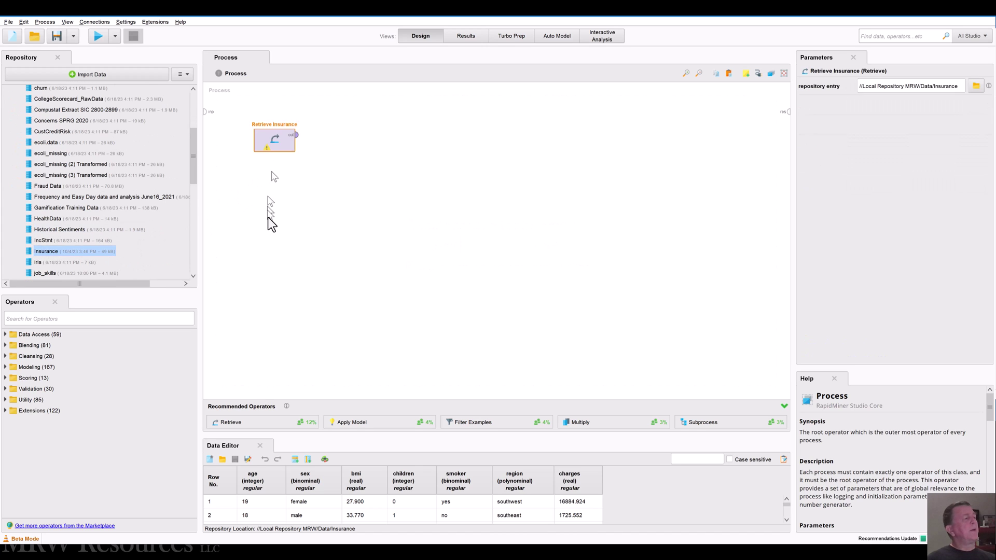
{"action": "double_click", "coordinate": [45, 252]}
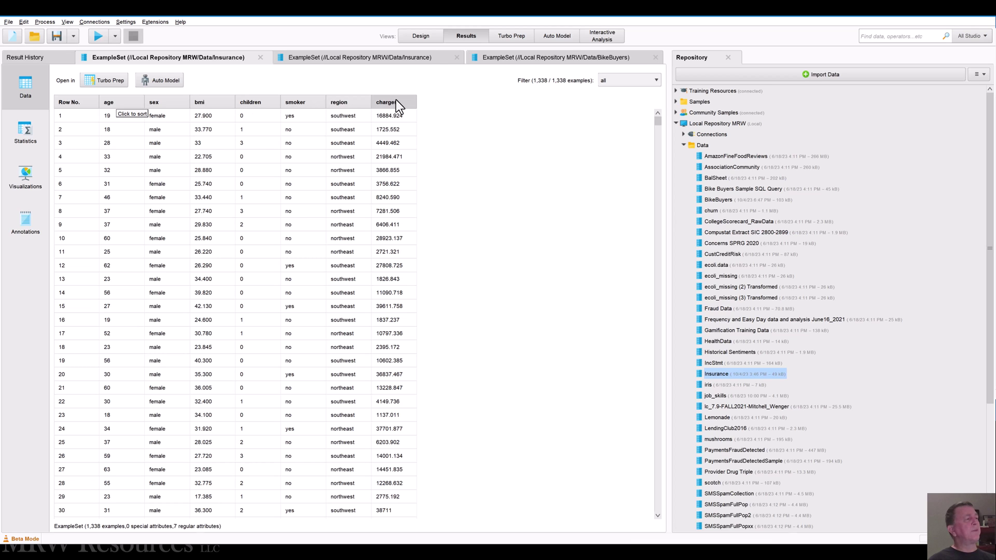
{"action": "left_click", "coordinate": [422, 34]}
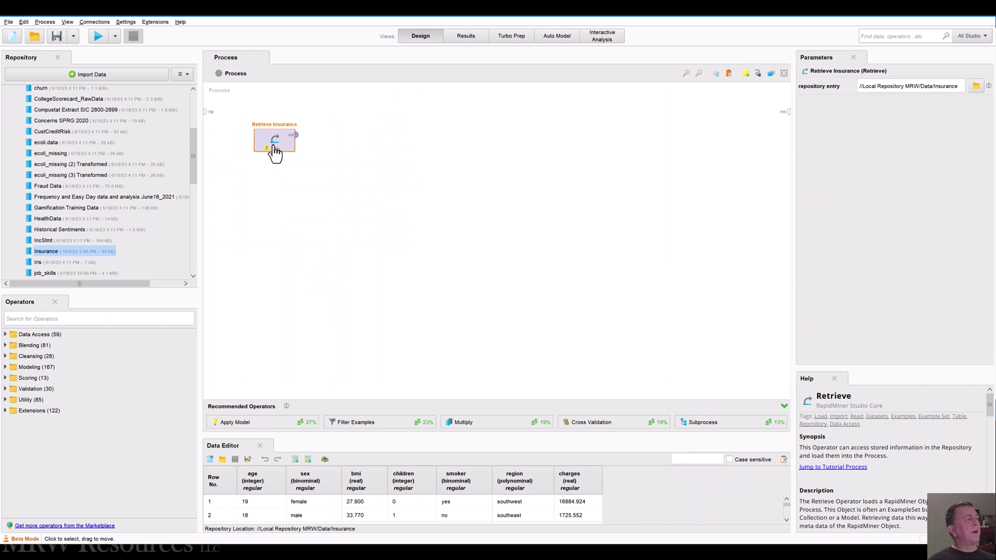
{"action": "left_click_drag", "start_coordinate": [275, 153], "coordinate": [244, 152]}
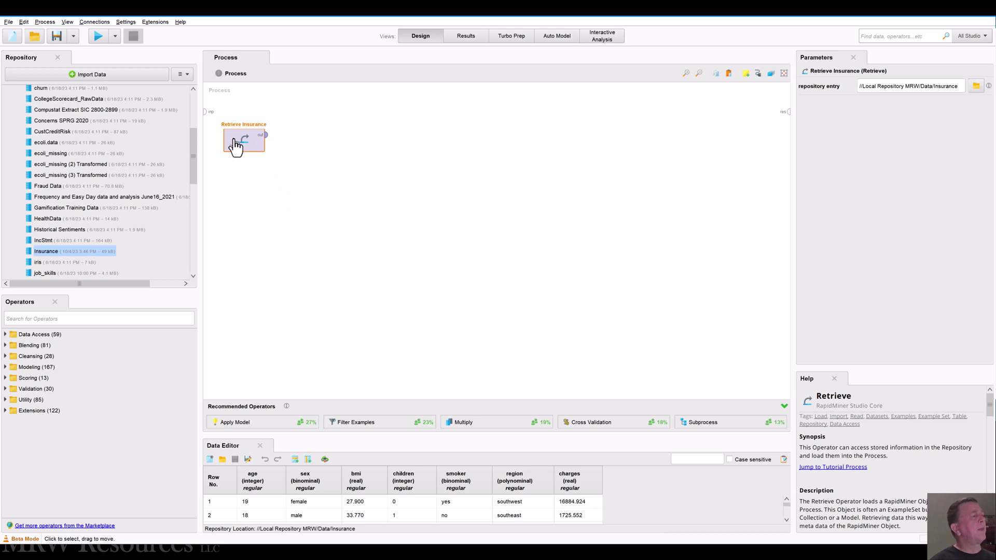
{"action": "left_click_drag", "start_coordinate": [240, 144], "coordinate": [240, 122]}
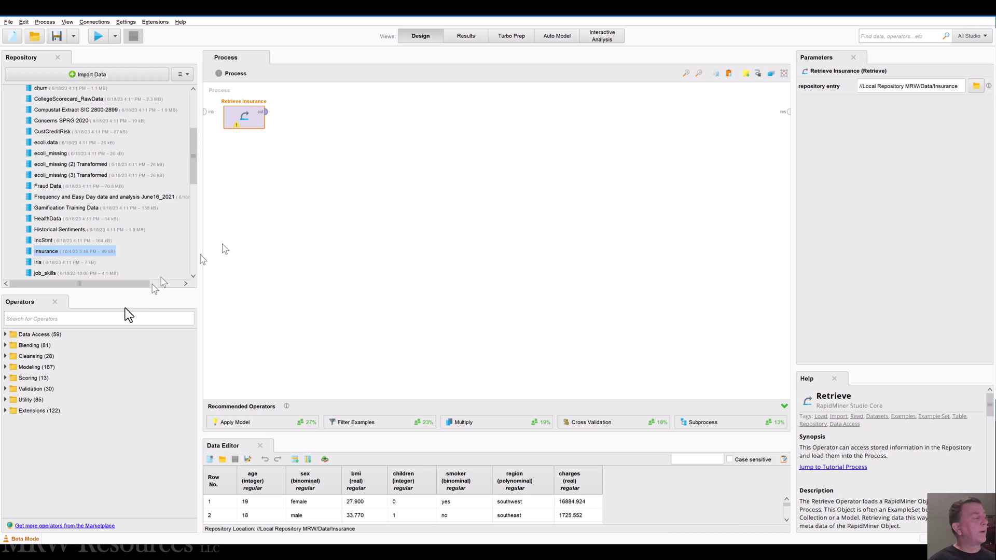
Search operators for 'select' and add Select Attributes connected to Retrieve Insurance's output.
{"action": "left_click", "coordinate": [43, 319]}
{"action": "type", "text": "s"}
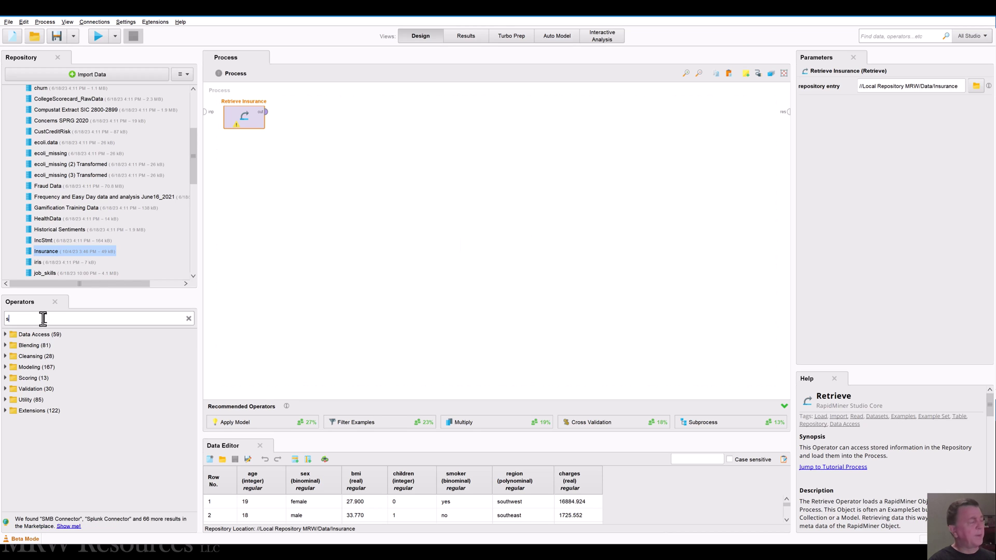
{"action": "type", "text": "elect"}
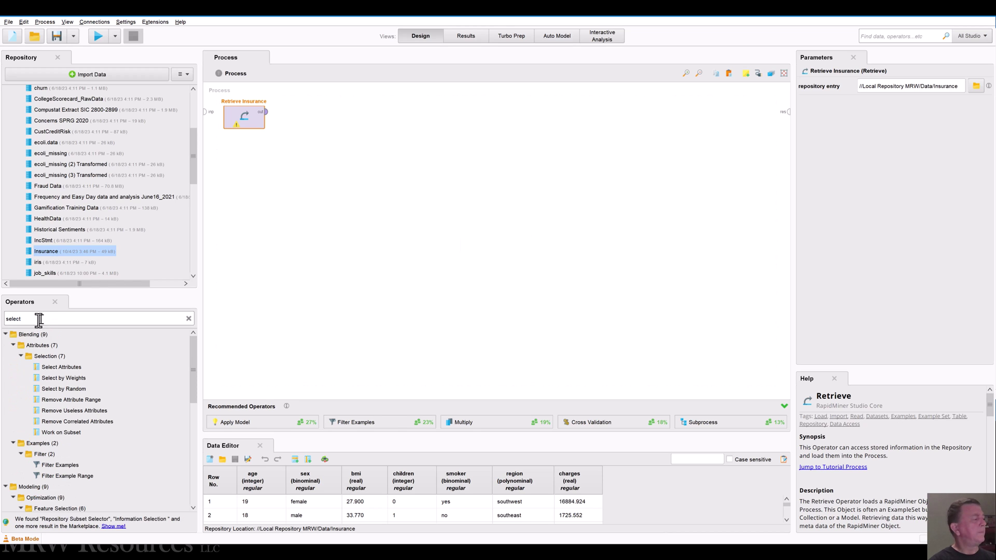
{"action": "left_click_drag", "start_coordinate": [60, 366], "coordinate": [304, 127]}
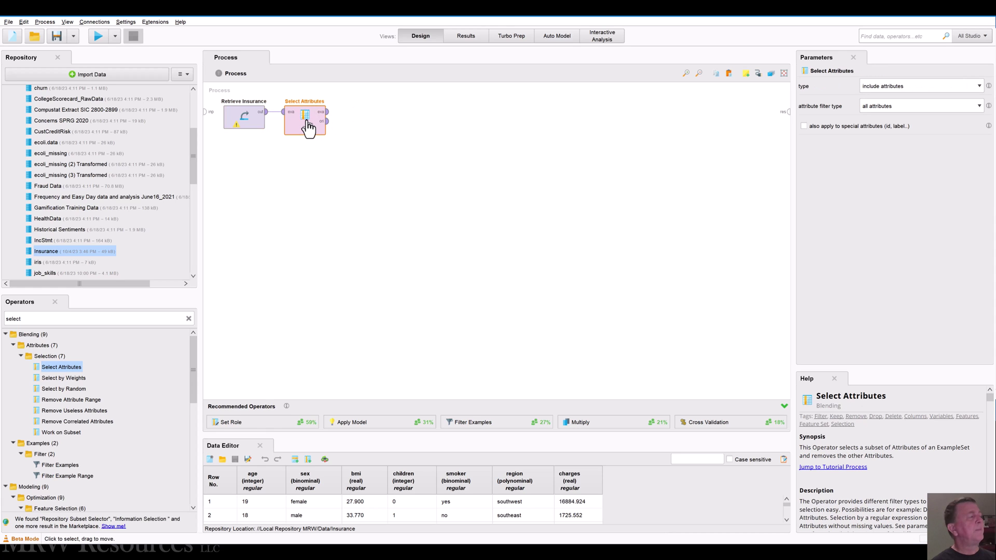
{"action": "left_click", "coordinate": [244, 120]}
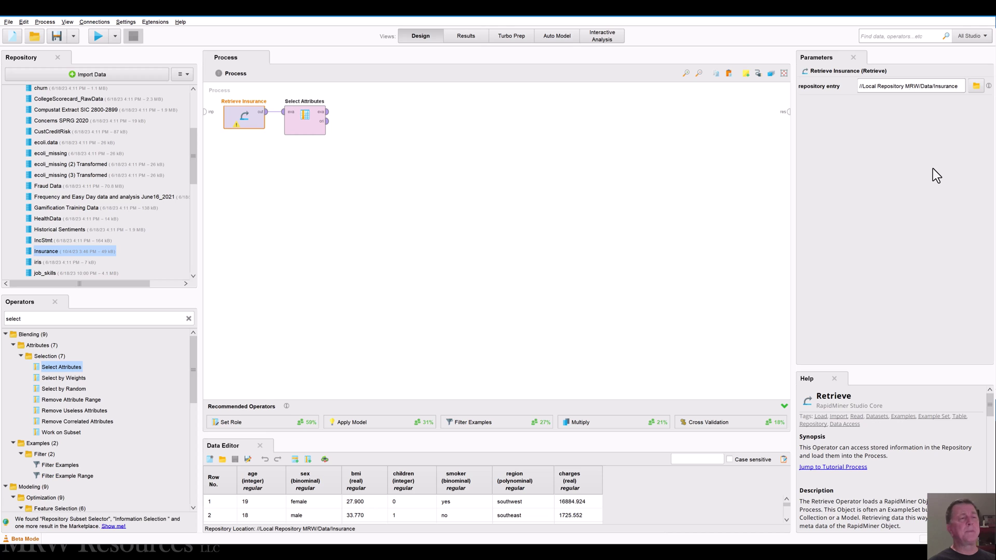
Set Select Attributes to 'include attributes' with the attribute filter type 'a subset'.
{"action": "left_click", "coordinate": [309, 129]}
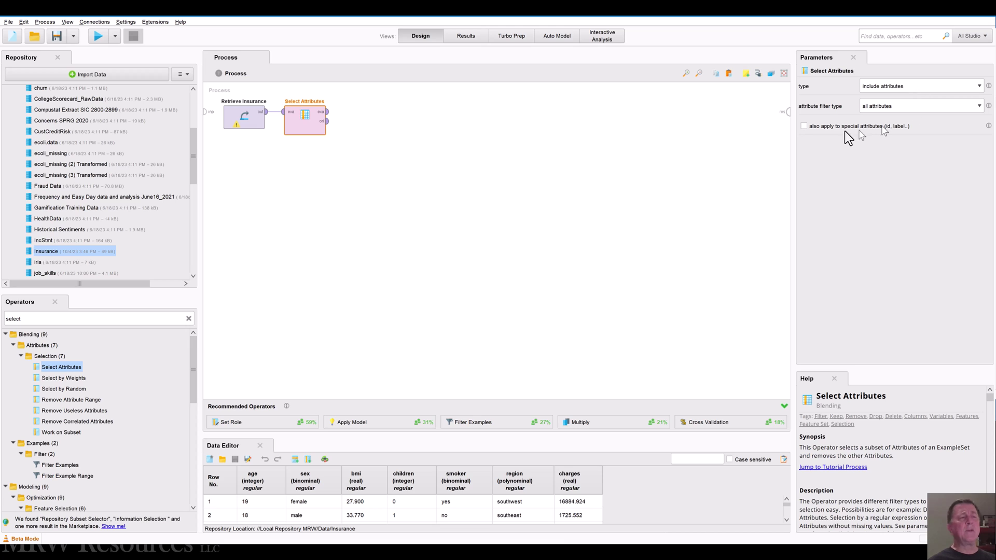
{"action": "left_click", "coordinate": [918, 86]}
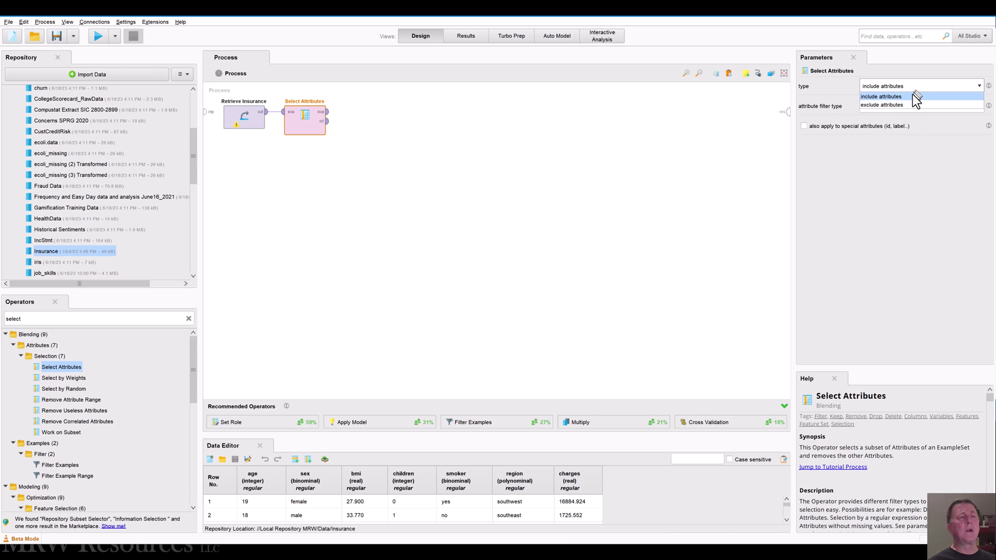
{"action": "left_click", "coordinate": [913, 96]}
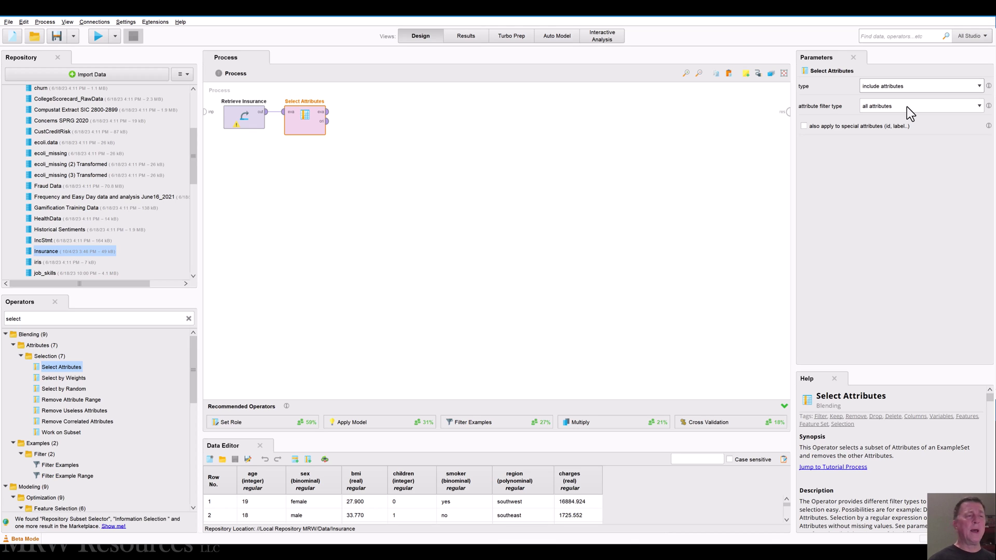
{"action": "left_click", "coordinate": [907, 107]}
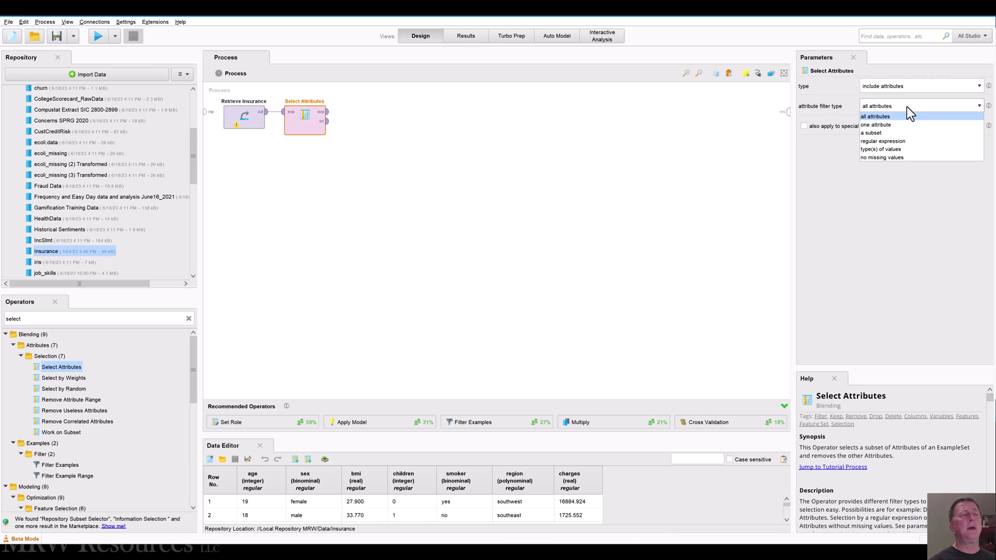
{"action": "left_click", "coordinate": [886, 133]}
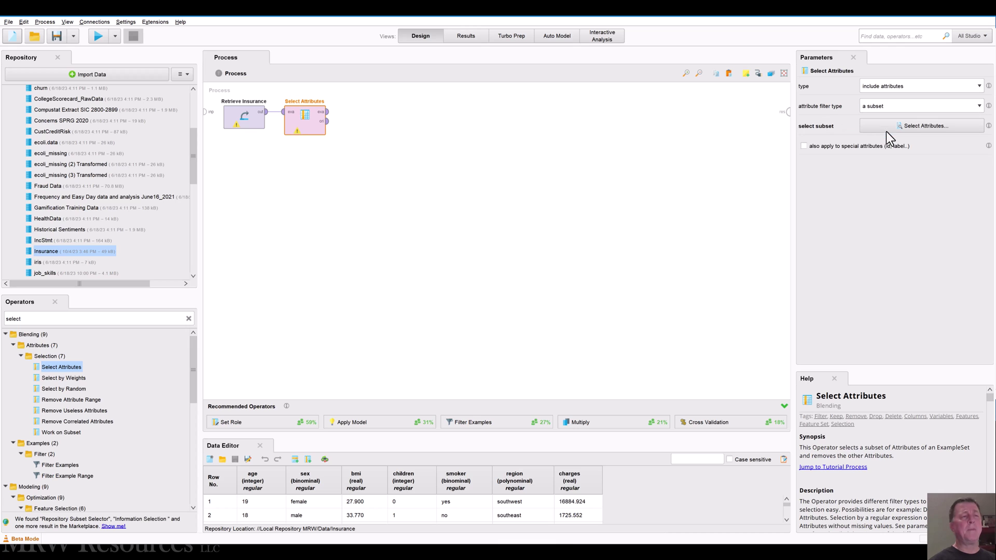
Choose age, bmi, charges and children as the Select Attributes subset and apply it.
{"action": "left_click", "coordinate": [914, 126]}
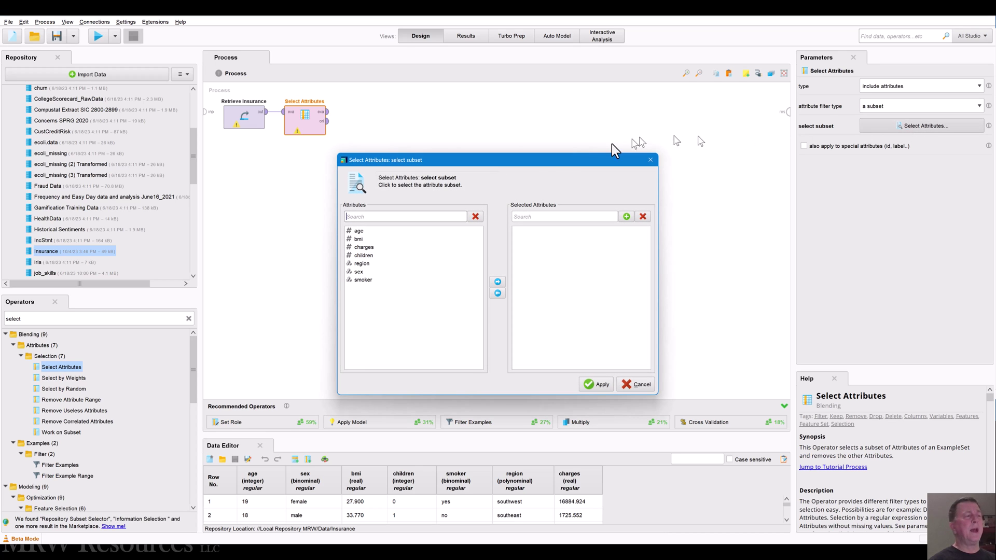
{"action": "left_click_drag", "start_coordinate": [516, 158], "coordinate": [549, 127]}
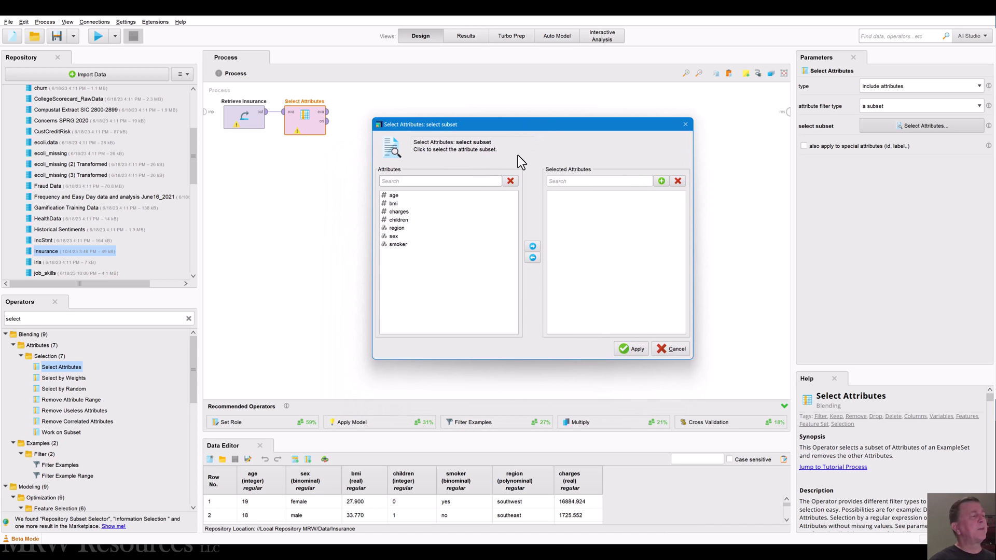
{"action": "left_click", "coordinate": [397, 196]}
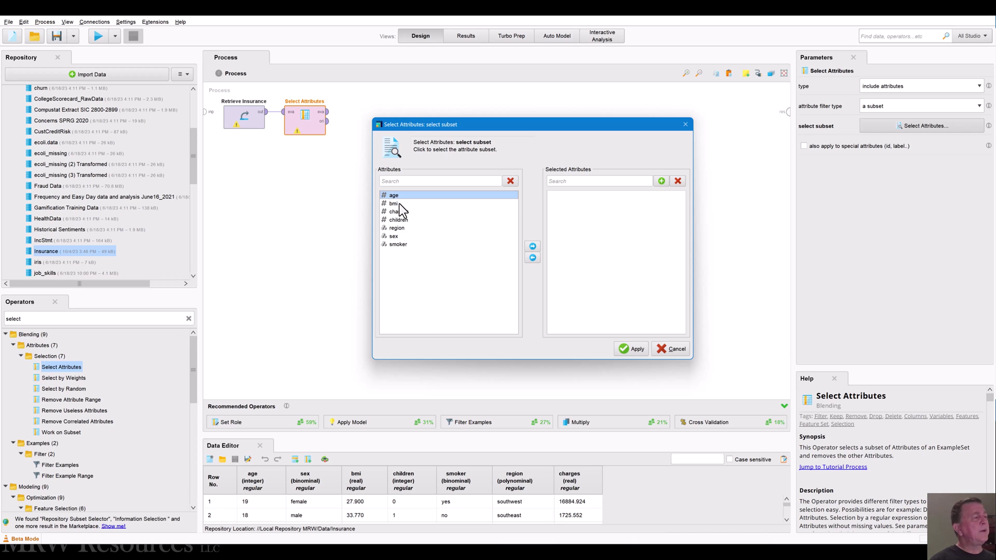
{"action": "left_click", "coordinate": [399, 203], "text": "ctrl"}
{"action": "left_click", "coordinate": [401, 212], "text": "ctrl"}
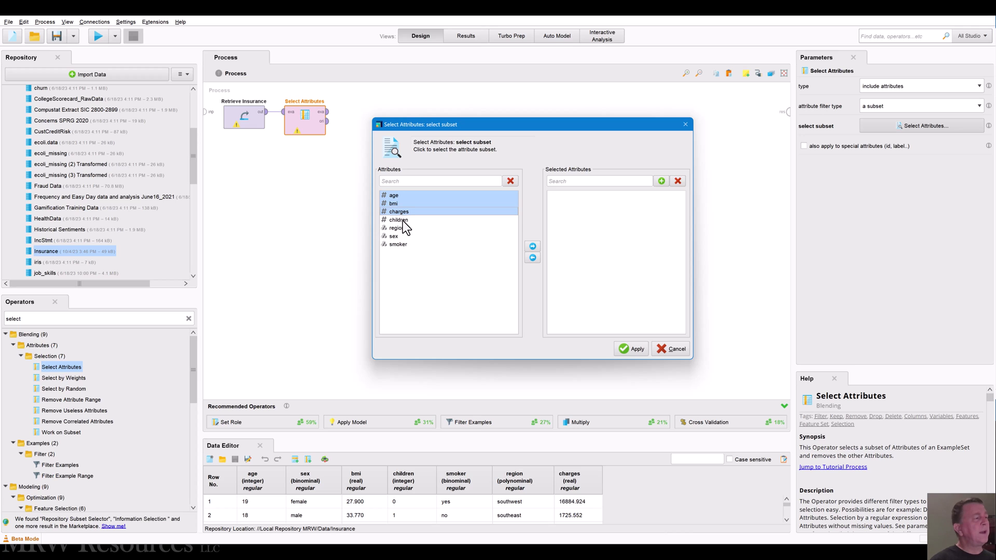
{"action": "left_click", "coordinate": [403, 220], "text": "ctrl"}
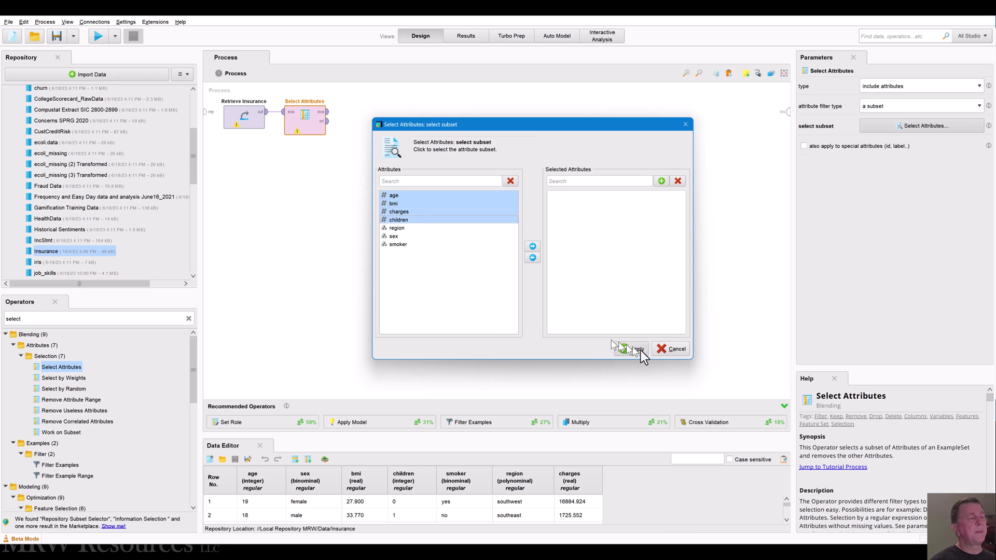
{"action": "left_click", "coordinate": [531, 247]}
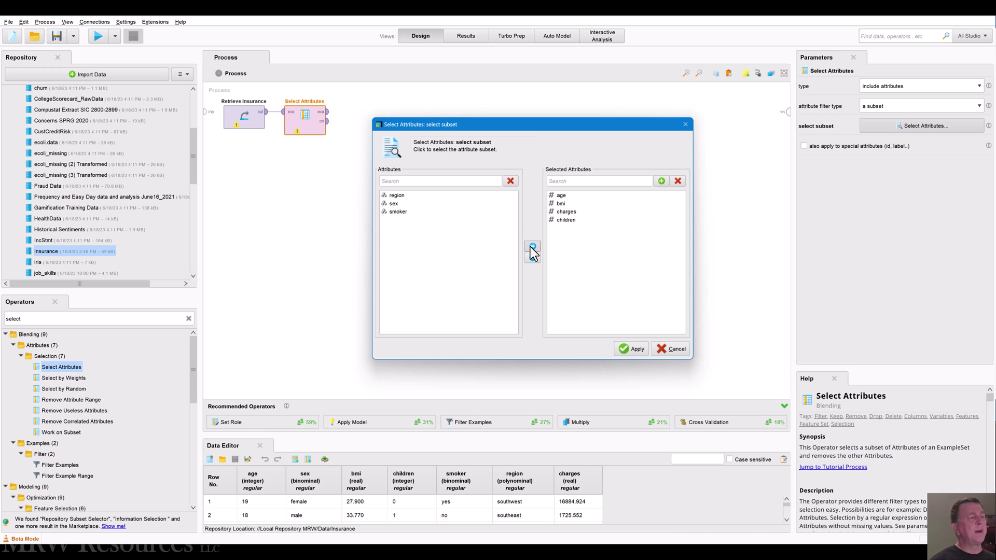
{"action": "left_click", "coordinate": [633, 350]}
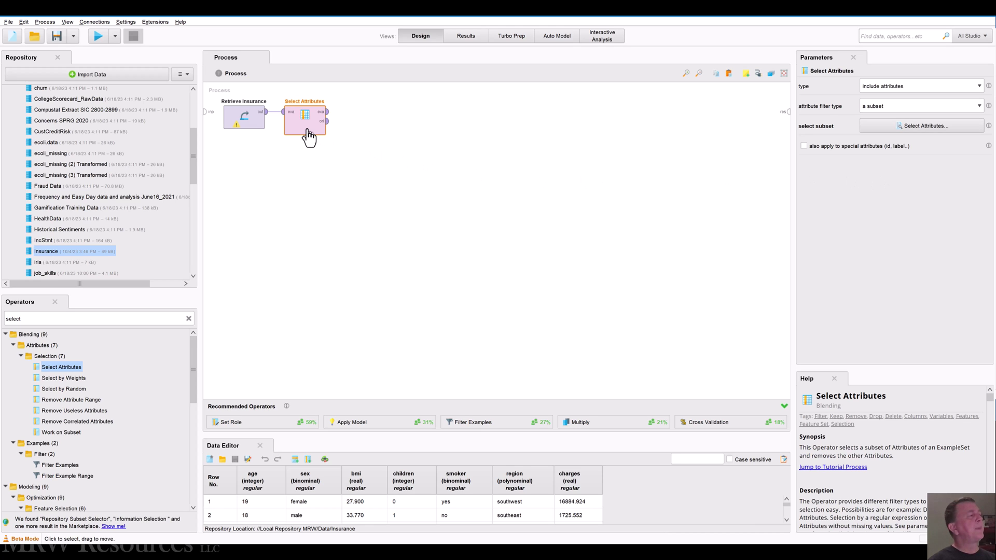
Search operators for 'set role' and try adding Set Role to the process.
{"action": "left_click", "coordinate": [24, 317]}
{"action": "double_click", "coordinate": [46, 318]}
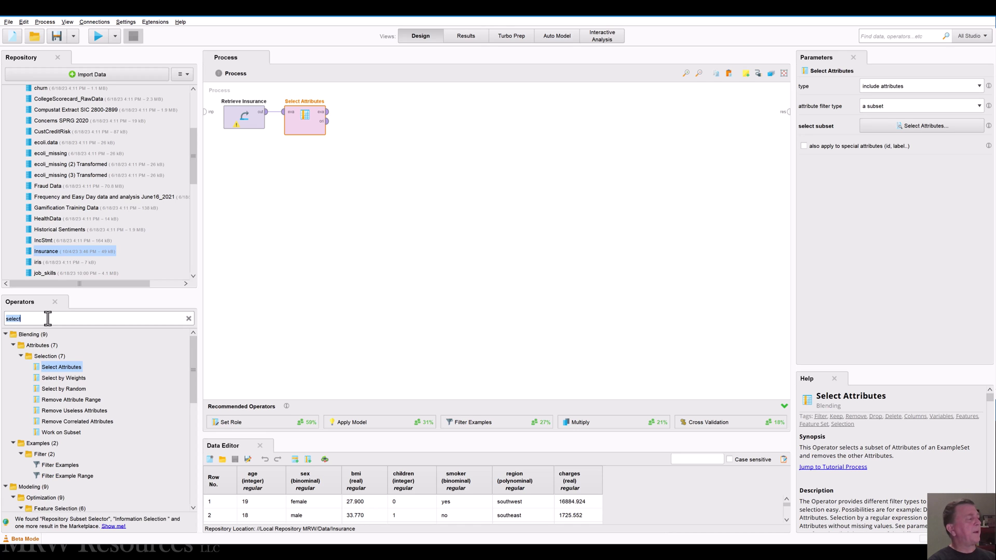
{"action": "type", "text": "set role"}
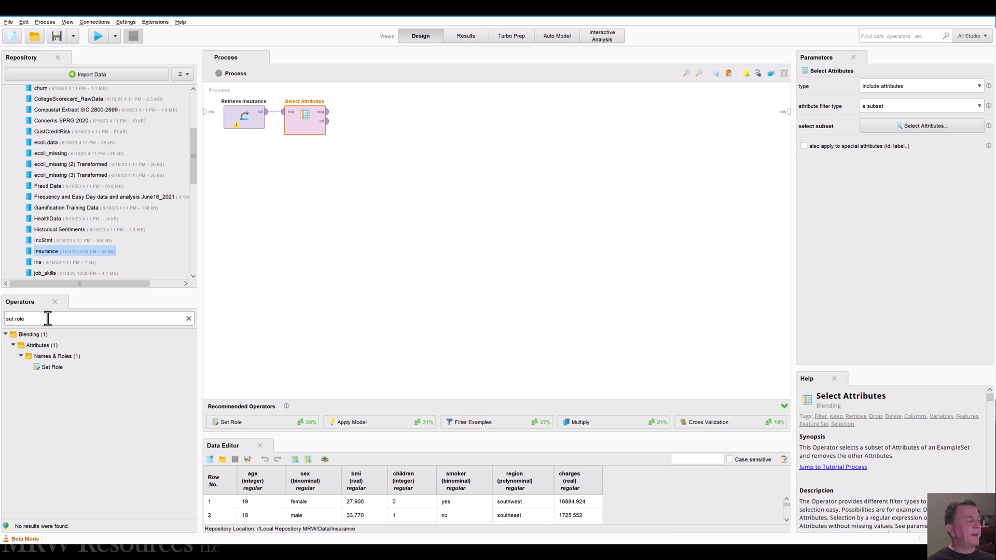
{"action": "left_click_drag", "start_coordinate": [55, 367], "coordinate": [349, 456]}
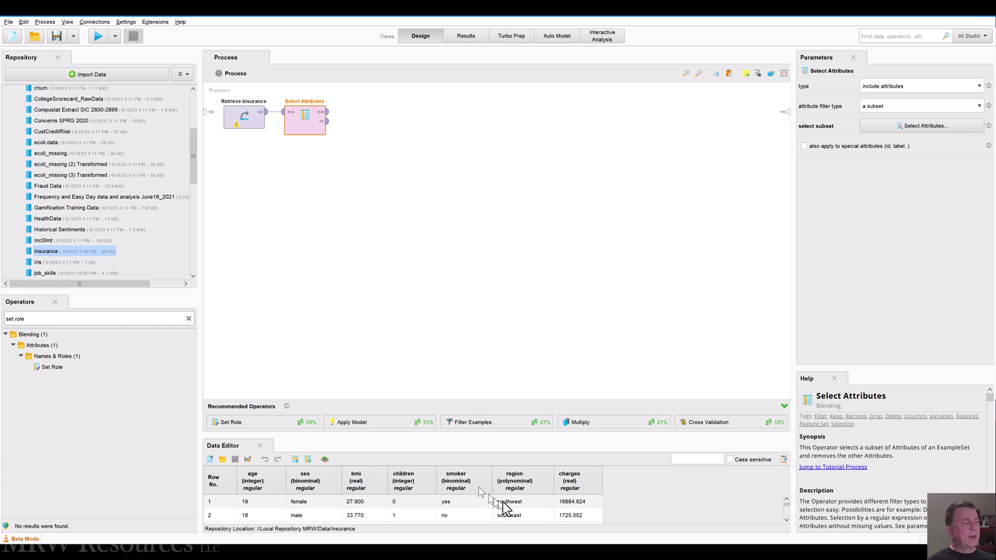
Sort the data by charges ascending and inspect its role settings, cancelling without changes.
{"action": "left_click", "coordinate": [583, 487]}
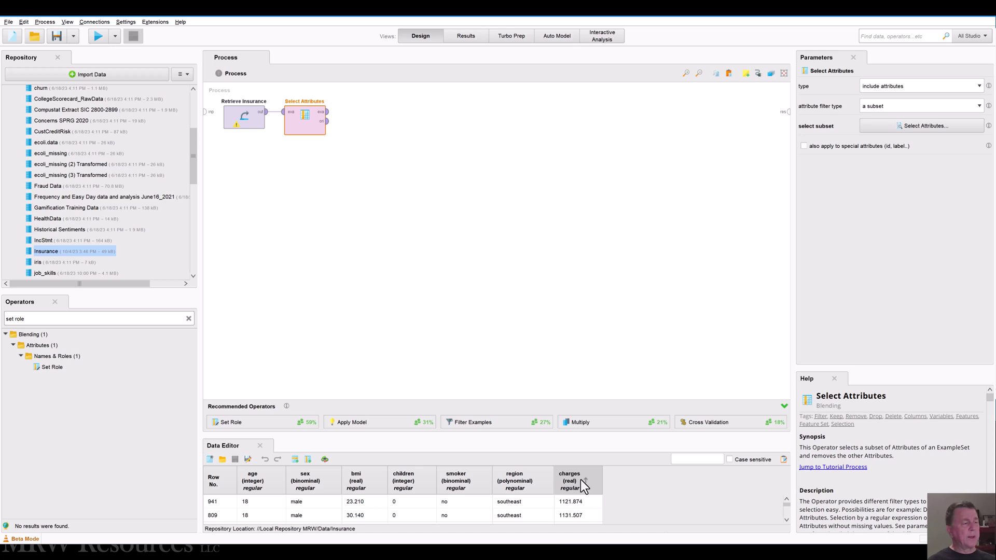
{"action": "right_click", "coordinate": [580, 480]}
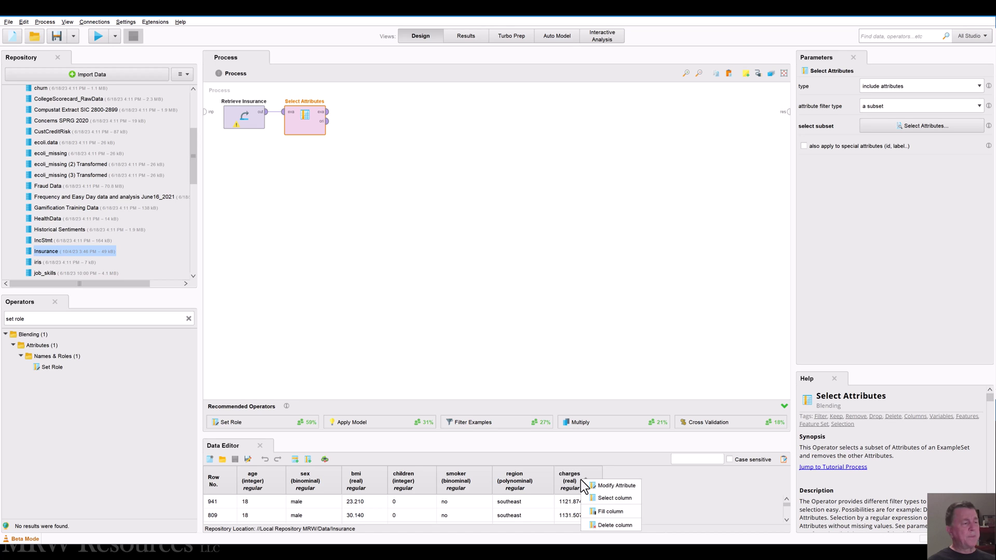
{"action": "left_click", "coordinate": [605, 487]}
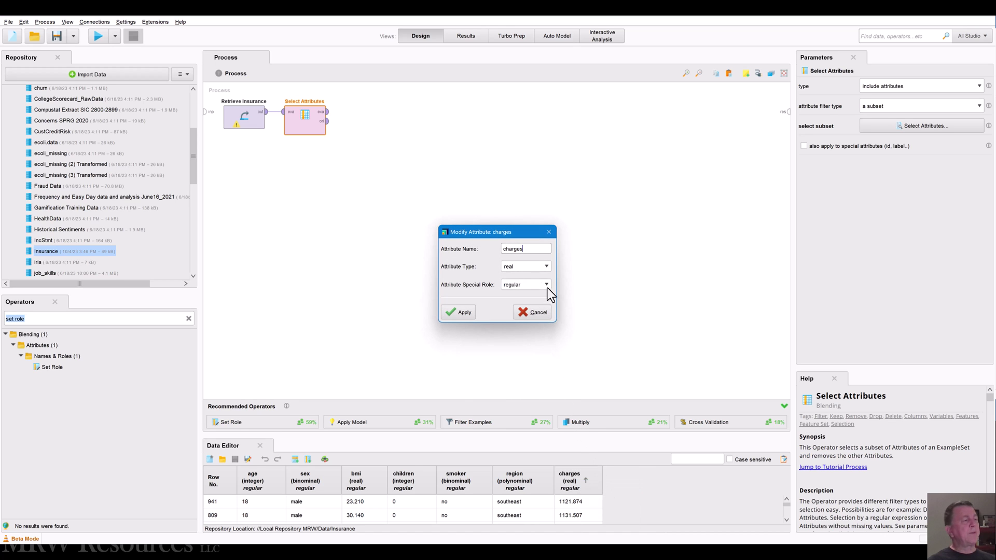
{"action": "left_click", "coordinate": [550, 285]}
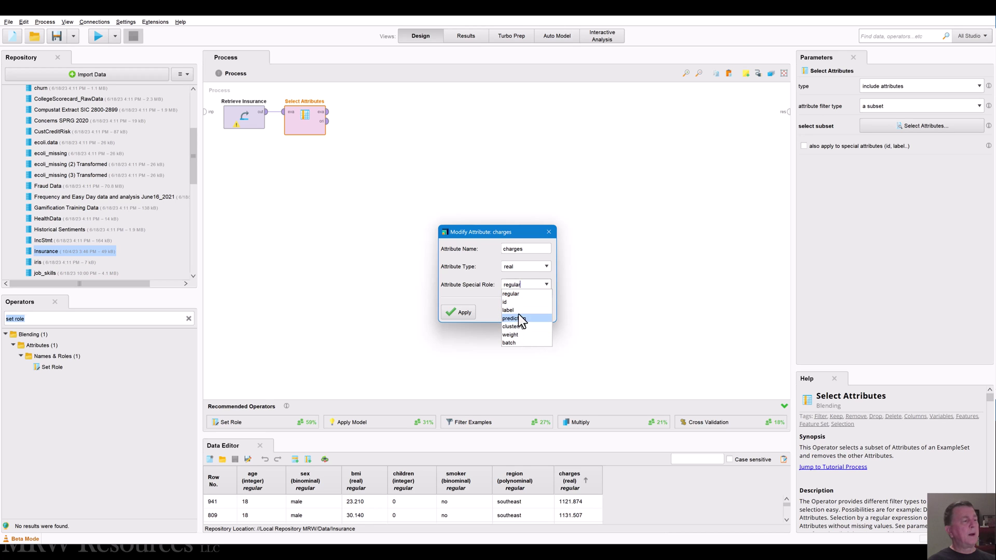
{"action": "left_click", "coordinate": [485, 299]}
{"action": "left_click", "coordinate": [529, 311]}
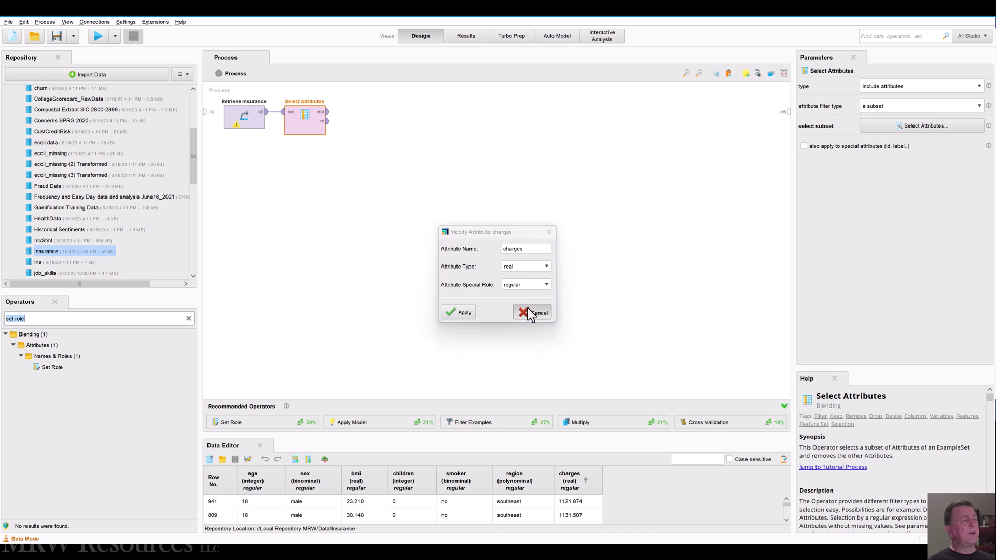
Add Set Role after Select Attributes with charges assigned the target role label.
{"action": "left_click_drag", "start_coordinate": [52, 367], "coordinate": [366, 115]}
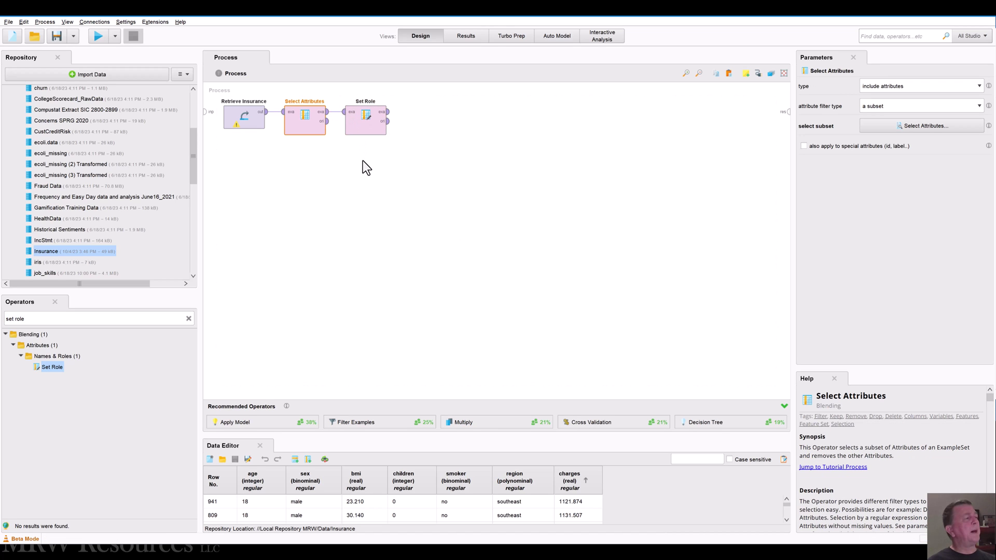
{"action": "left_click", "coordinate": [357, 135]}
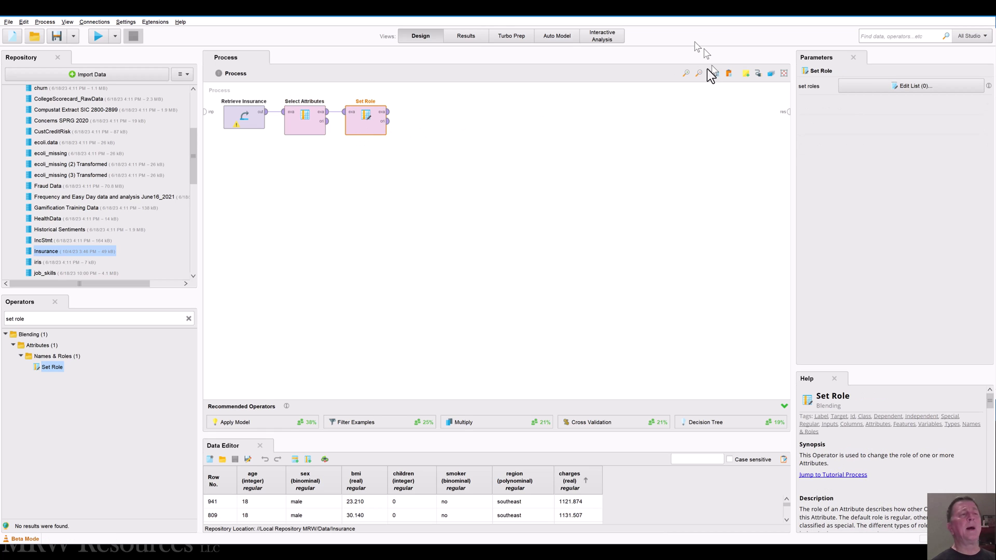
{"action": "left_click", "coordinate": [906, 89]}
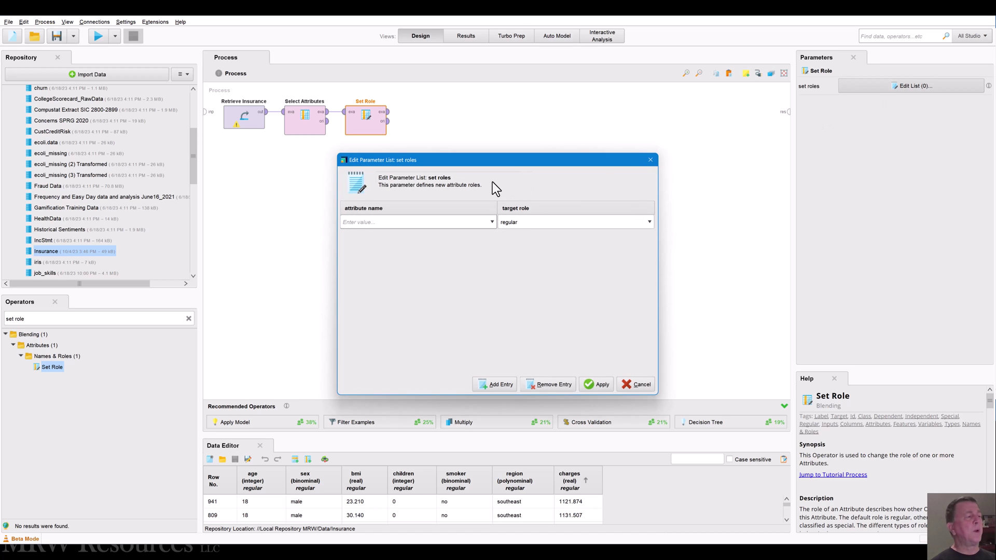
{"action": "left_click", "coordinate": [491, 223]}
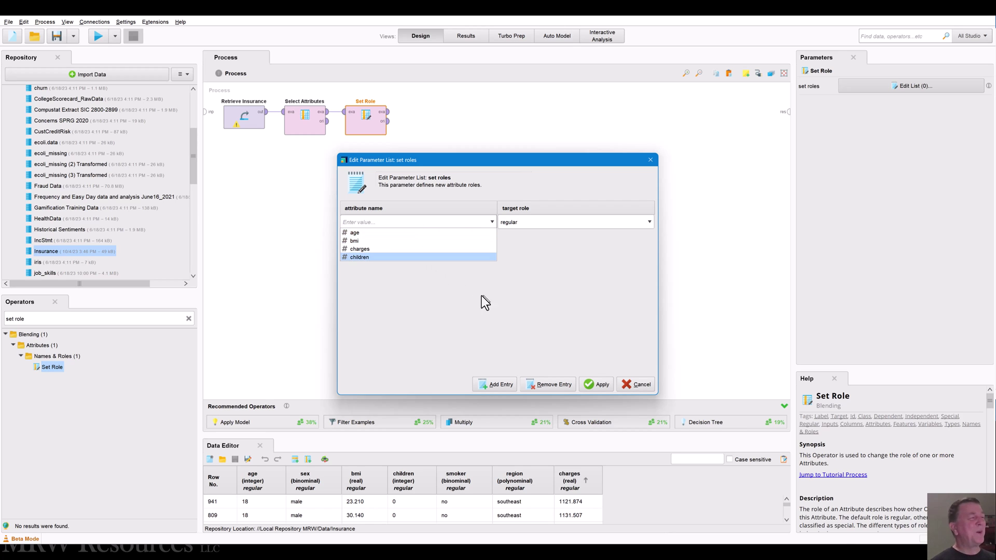
{"action": "left_click", "coordinate": [379, 248]}
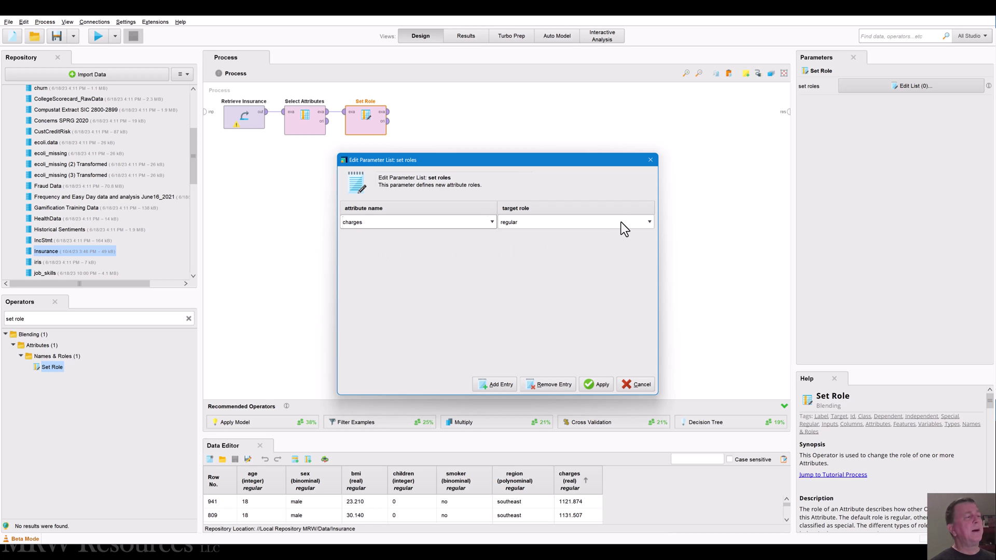
{"action": "left_click", "coordinate": [650, 222]}
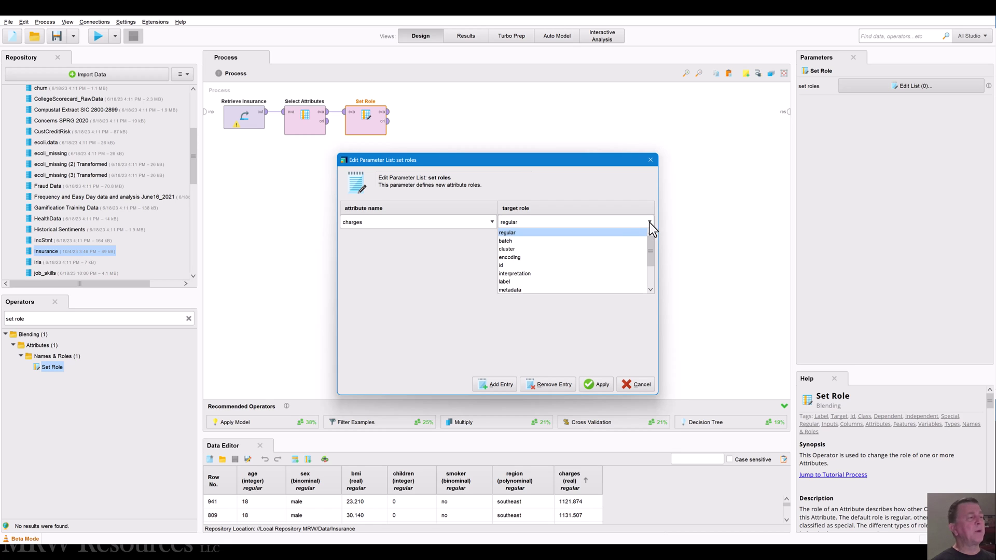
{"action": "left_click", "coordinate": [523, 283]}
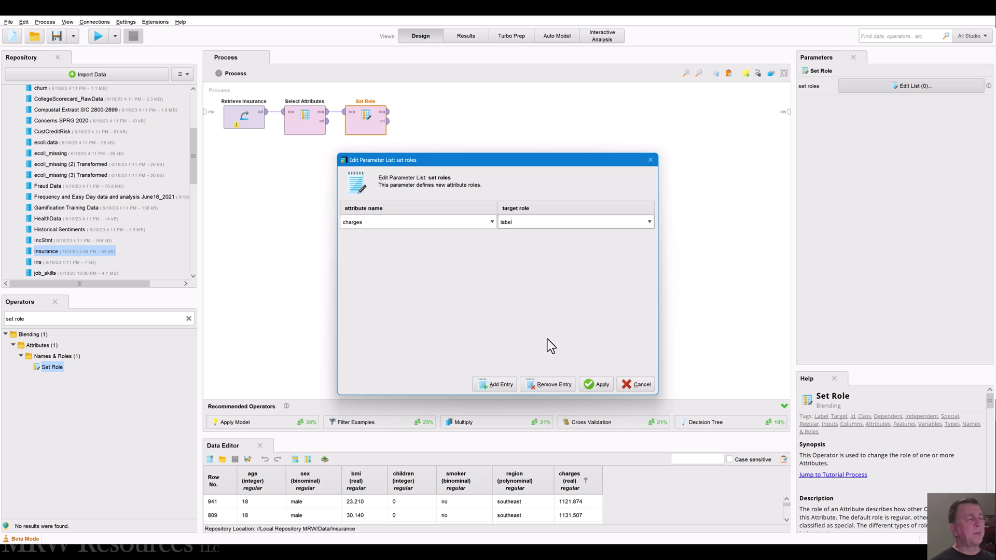
{"action": "left_click", "coordinate": [599, 385]}
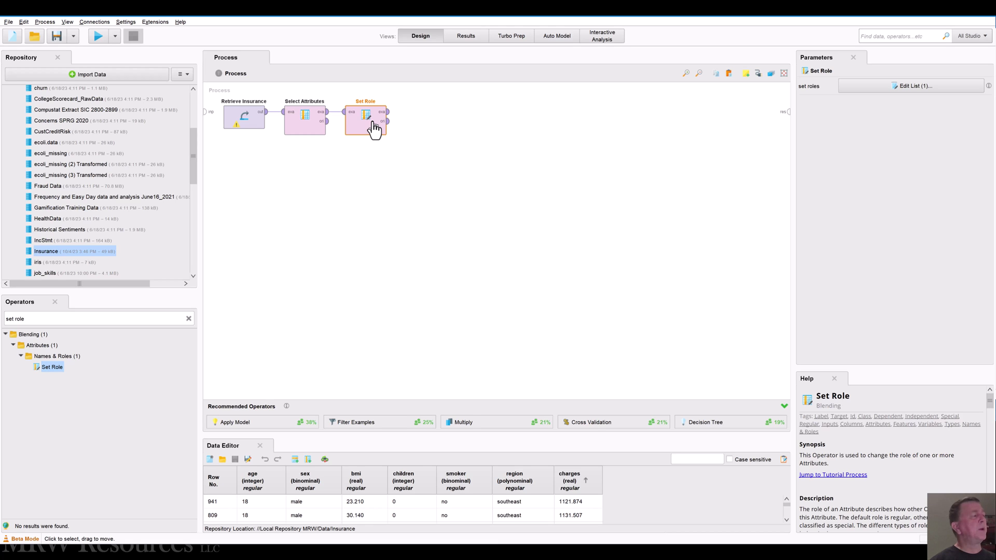
Search the operators for 'regression', then clear the search.
{"action": "left_click", "coordinate": [44, 318]}
{"action": "triple_click", "coordinate": [44, 318]}
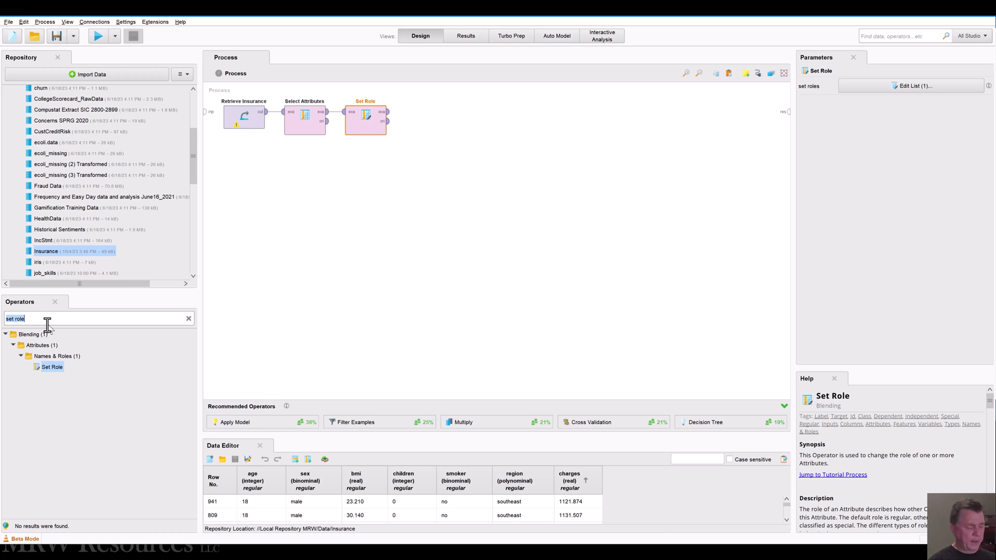
{"action": "type", "text": "reg"}
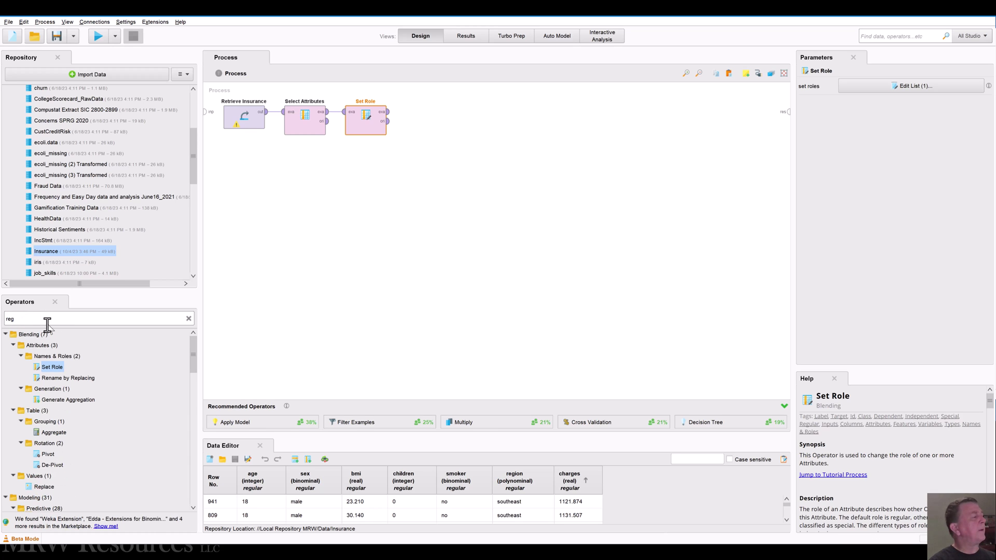
{"action": "type", "text": "ression"}
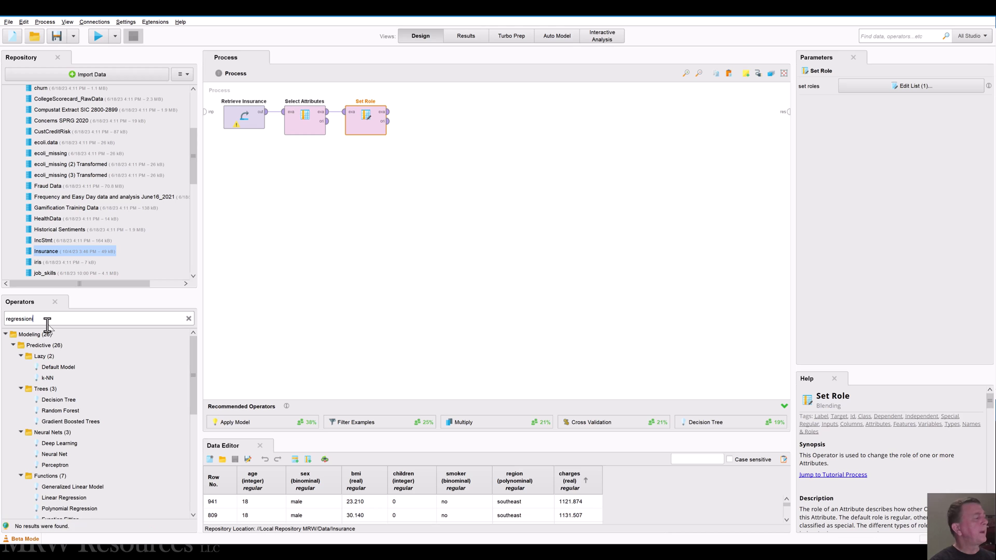
{"action": "left_click", "coordinate": [188, 319]}
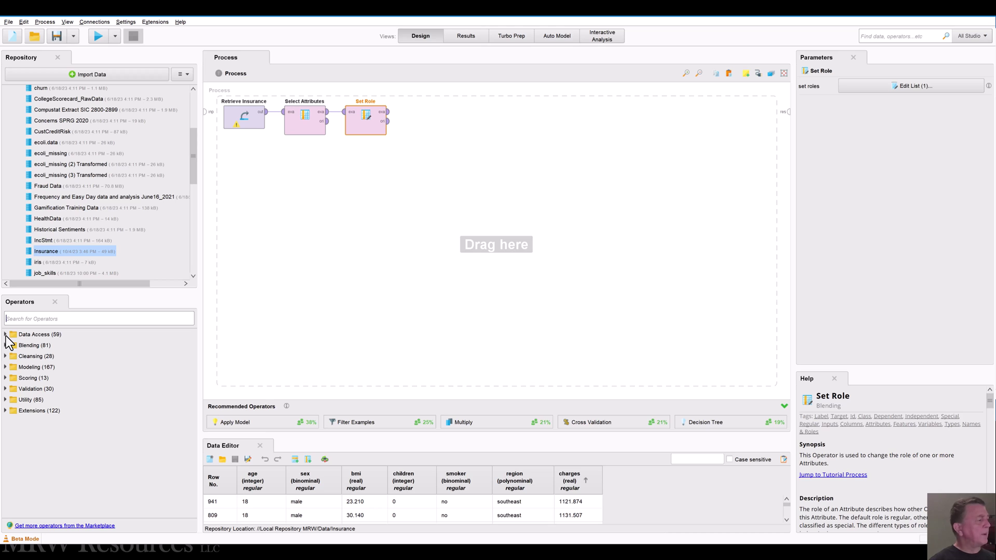
Browse Modeling > Predictive > Functions and select Linear Regression to read its description.
{"action": "left_click", "coordinate": [5, 368]}
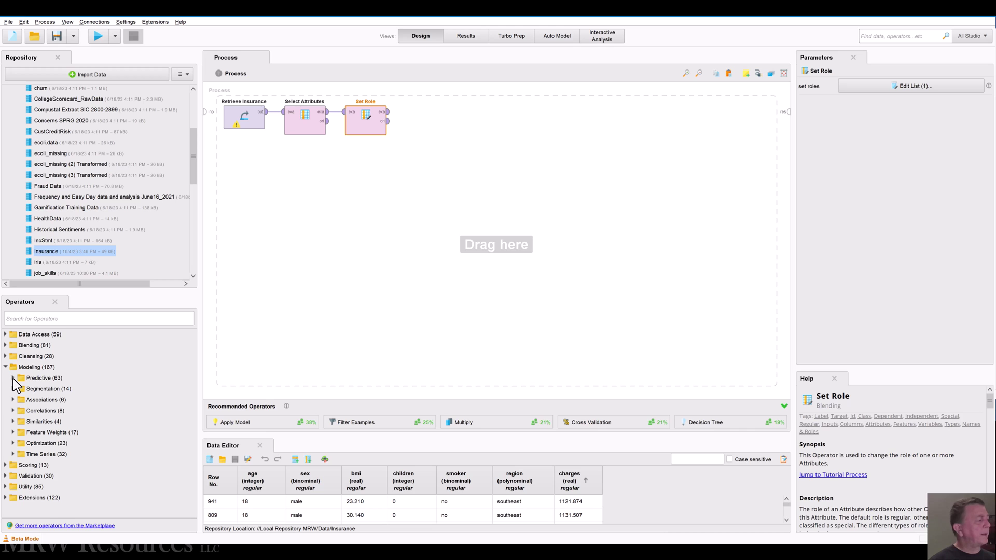
{"action": "left_click", "coordinate": [13, 378]}
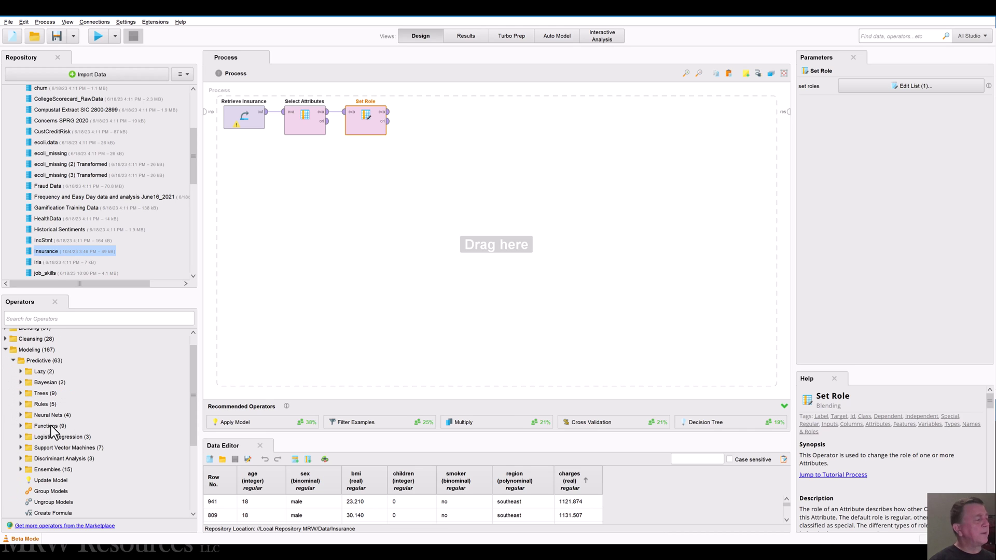
{"action": "left_click", "coordinate": [20, 426]}
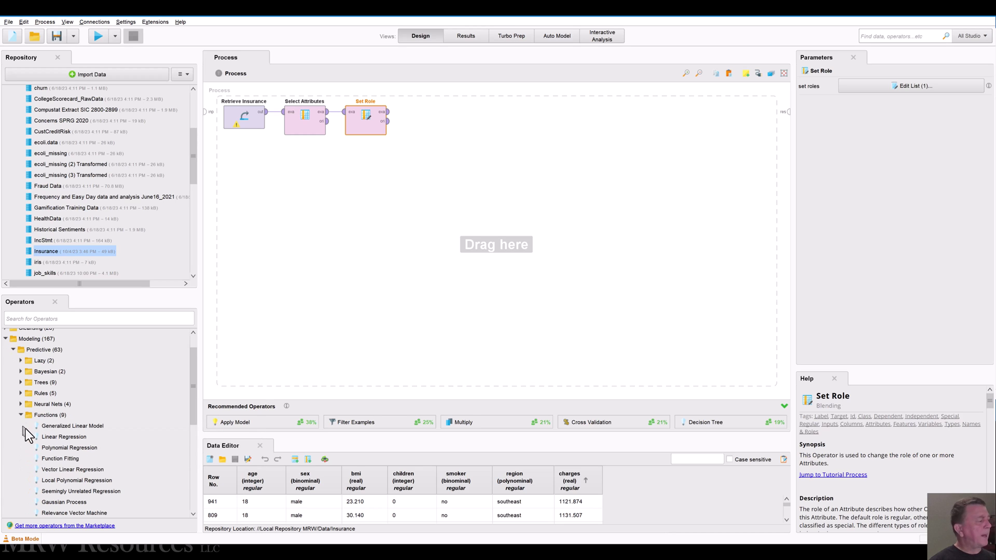
{"action": "left_click", "coordinate": [48, 437]}
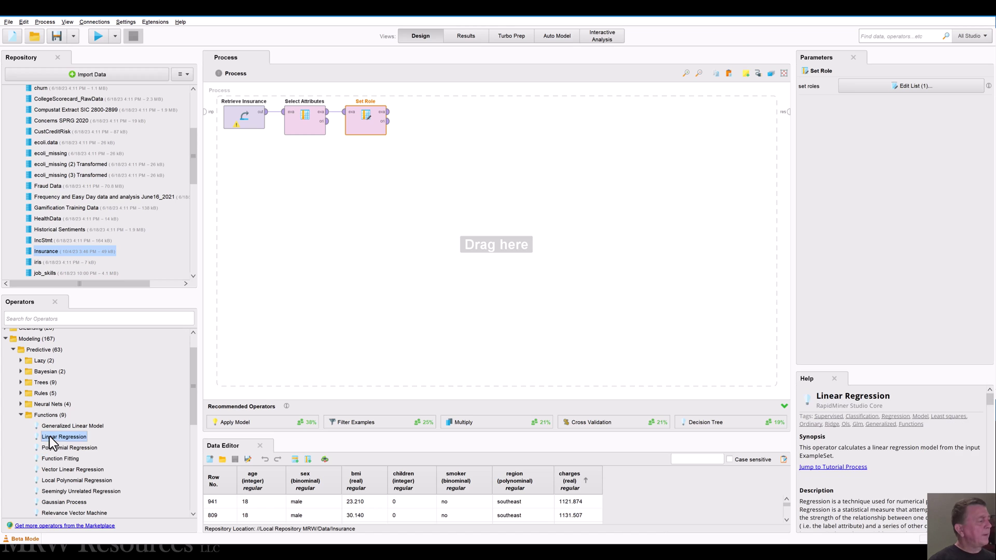
Add Linear Regression after Set Role and review its M5 prime defaults and help text.
{"action": "left_click_drag", "start_coordinate": [50, 437], "coordinate": [404, 112]}
{"action": "left_click", "coordinate": [425, 138]}
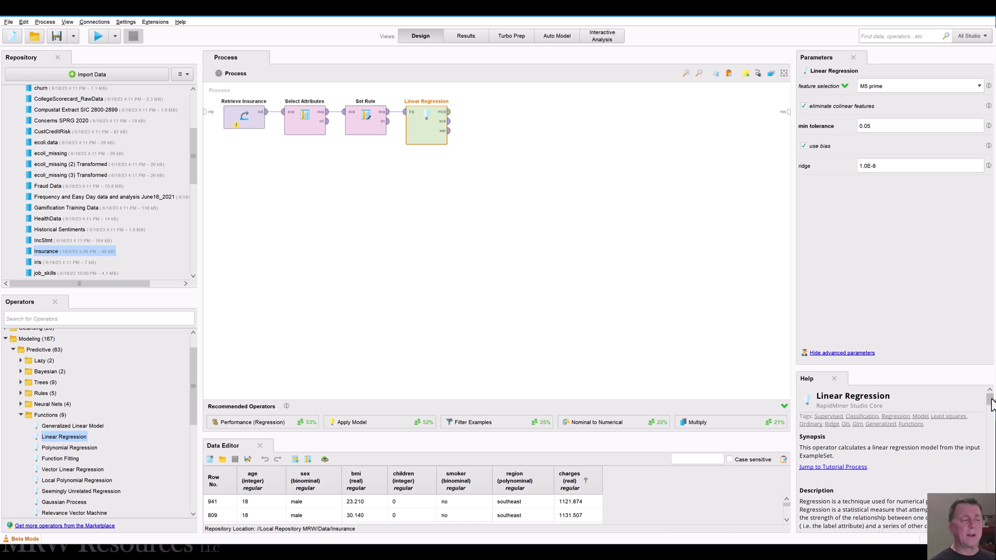
{"action": "left_click_drag", "start_coordinate": [990, 402], "coordinate": [989, 435]}
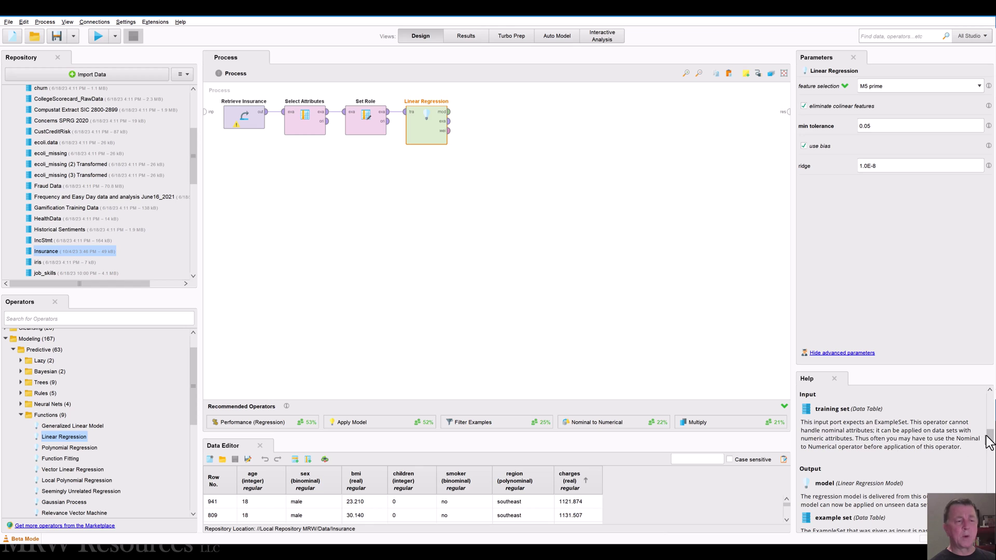
{"action": "left_click_drag", "start_coordinate": [988, 442], "coordinate": [988, 449]}
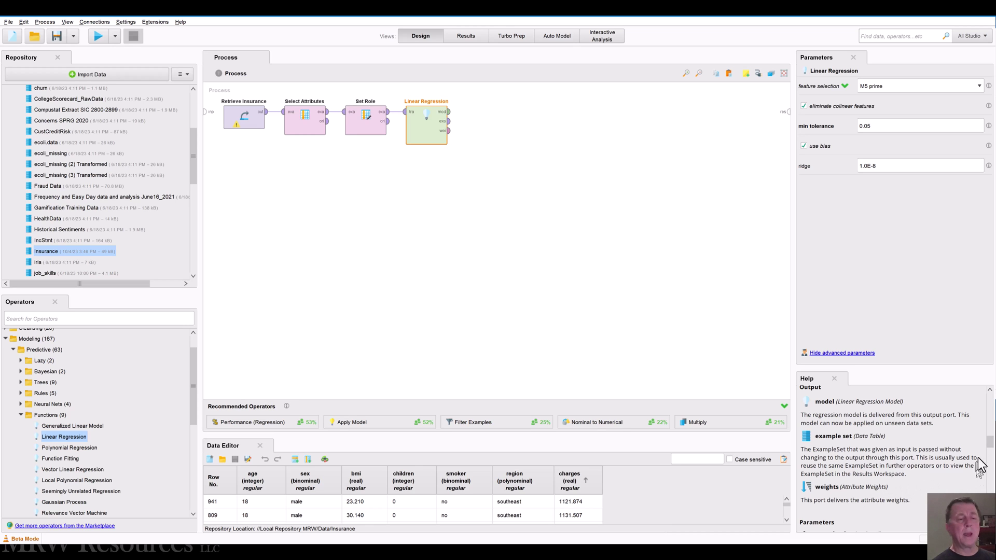
{"action": "left_click_drag", "start_coordinate": [989, 441], "coordinate": [989, 456]}
{"action": "scroll", "coordinate": [864, 442], "scroll_direction": "down", "scroll_amount": 2}
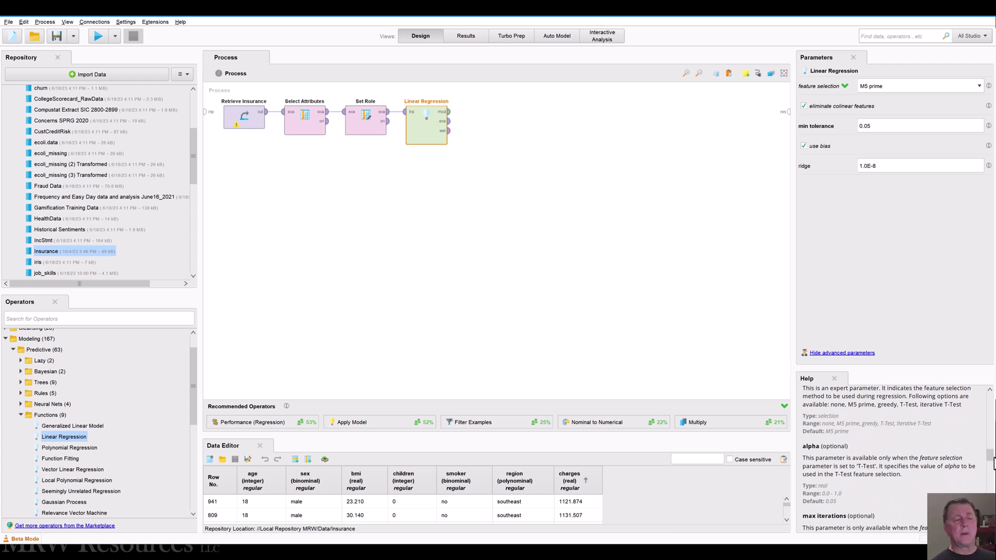
{"action": "left_click_drag", "start_coordinate": [990, 457], "coordinate": [991, 397]}
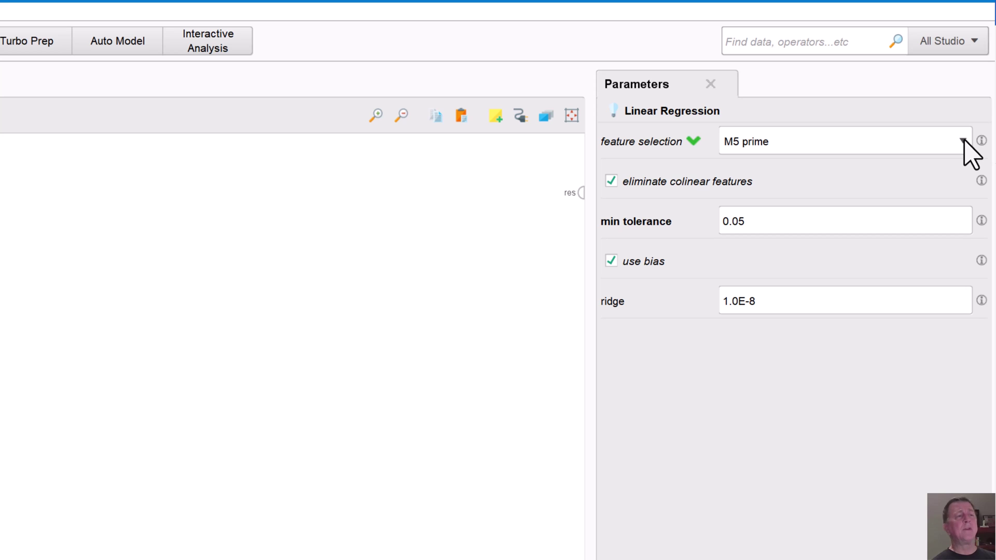
{"action": "left_click", "coordinate": [963, 140]}
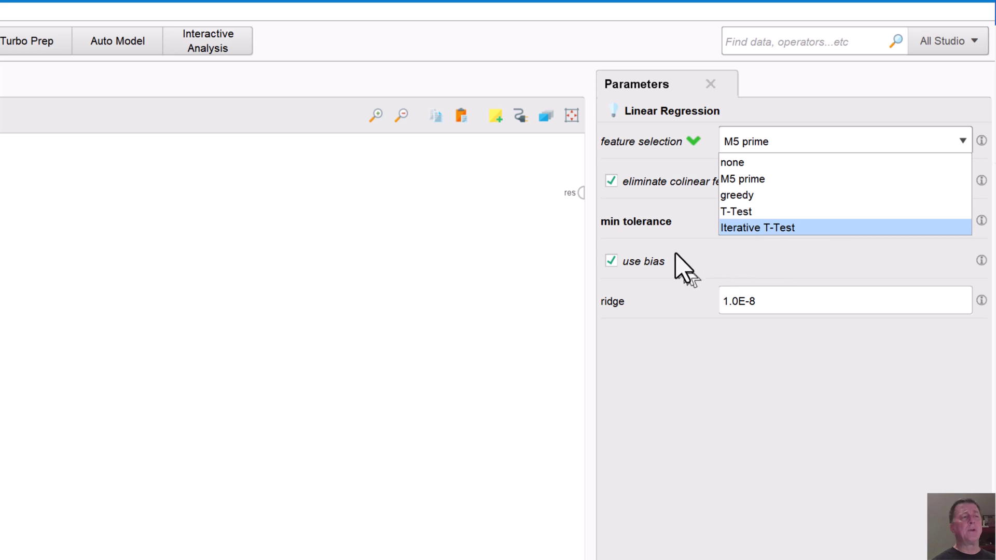
{"action": "left_click", "coordinate": [692, 246]}
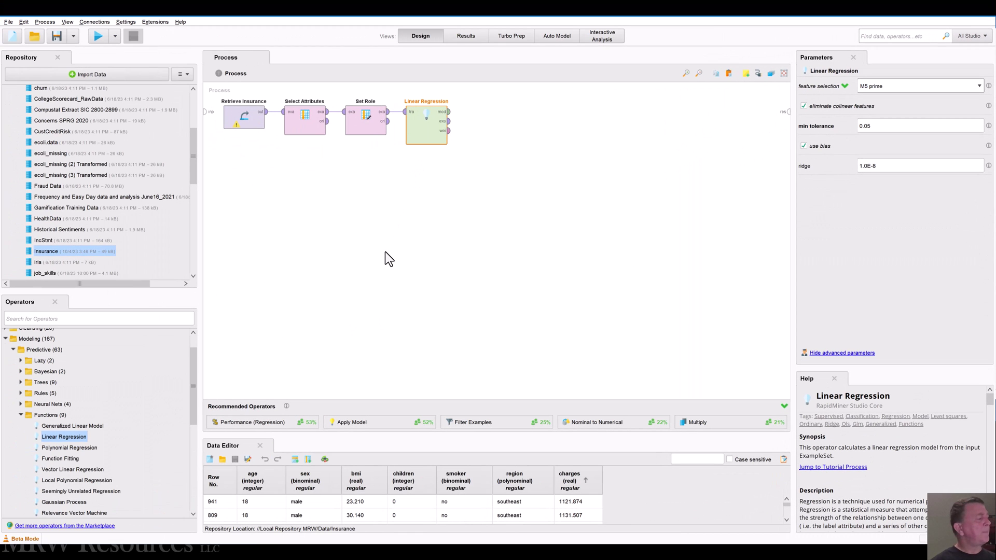
Collapse the Modeling groups and add Apply Model from the Scoring category.
{"action": "left_click_drag", "start_coordinate": [156, 358], "coordinate": [28, 409]}
{"action": "left_click", "coordinate": [21, 414]}
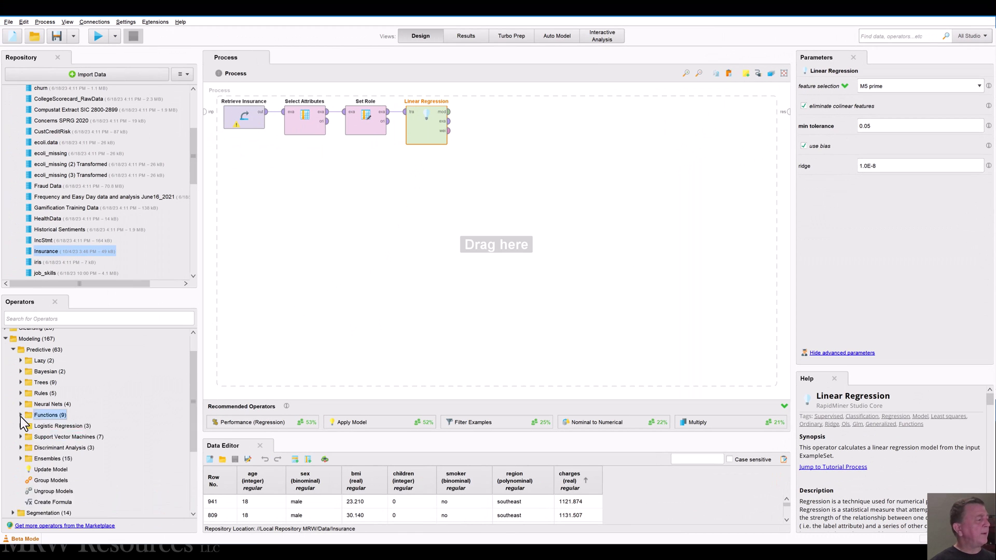
{"action": "left_click", "coordinate": [14, 350]}
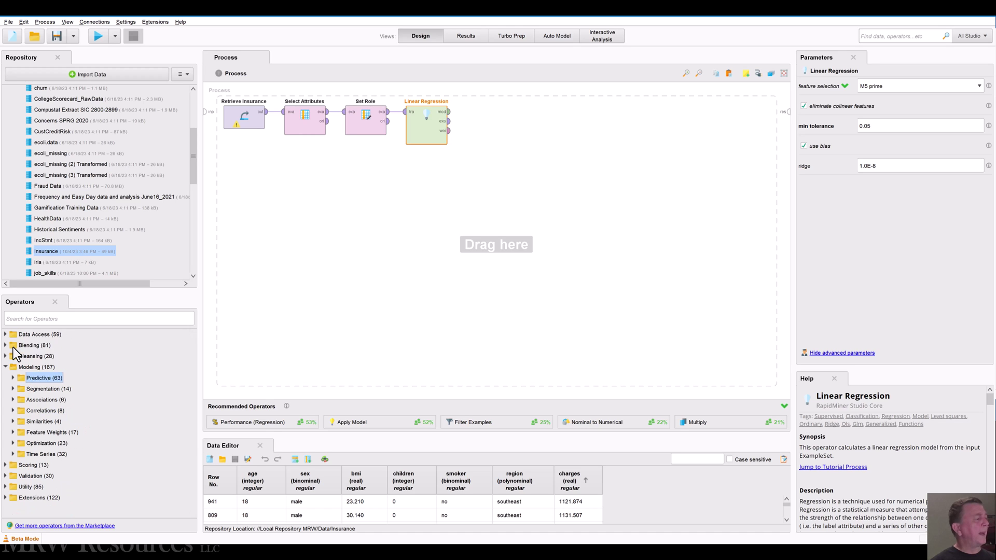
{"action": "left_click", "coordinate": [6, 366]}
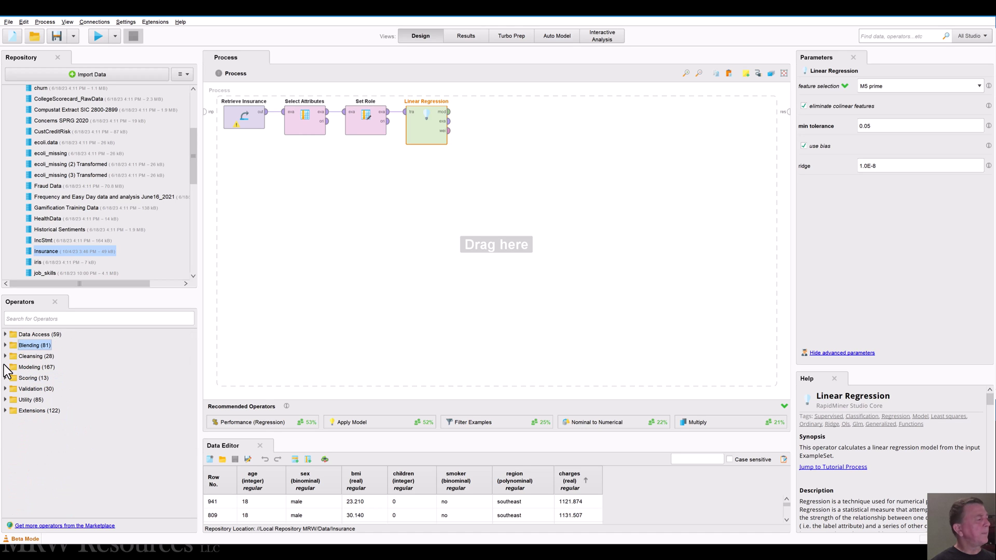
{"action": "left_click", "coordinate": [6, 378]}
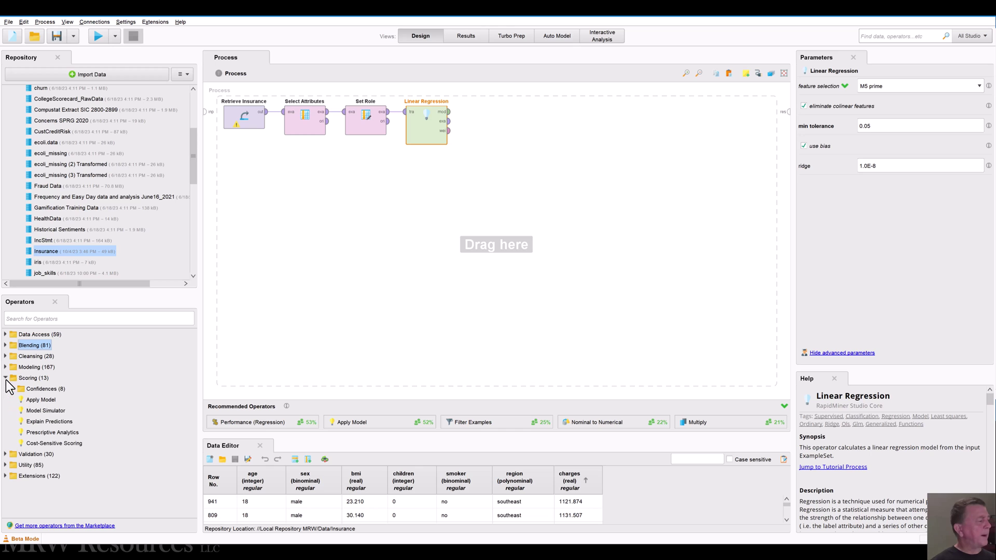
{"action": "left_click", "coordinate": [40, 401]}
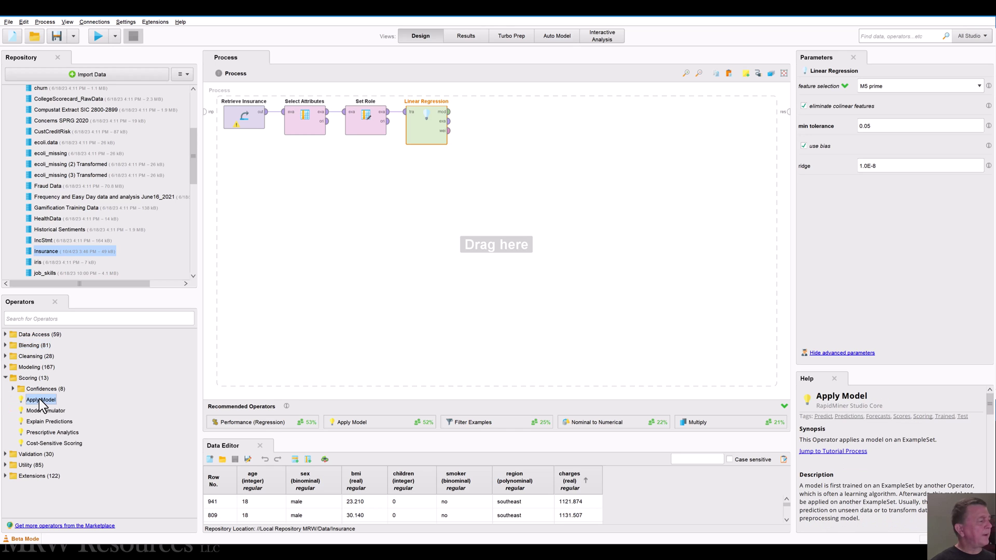
{"action": "left_click_drag", "start_coordinate": [40, 401], "coordinate": [531, 166]}
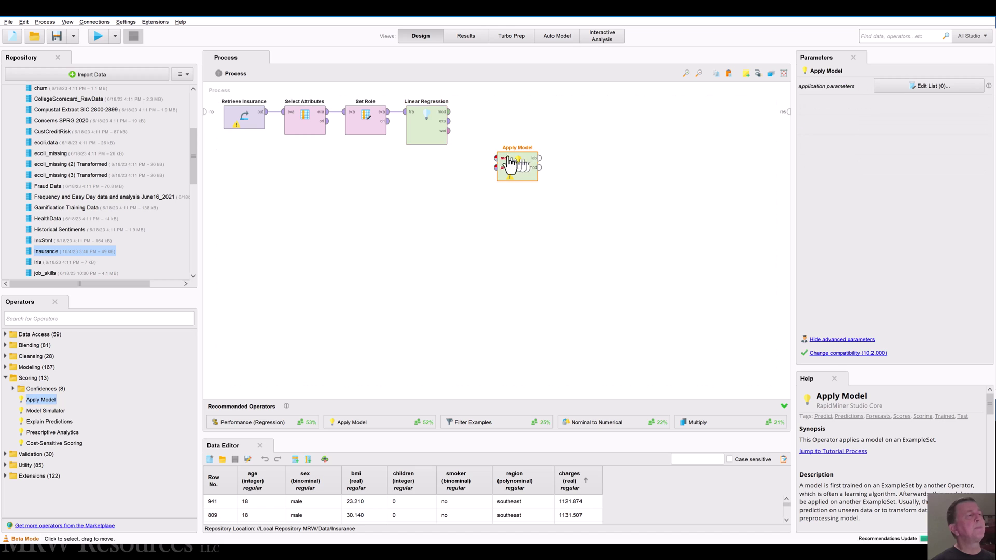
Connect Linear Regression's model and example set into Apply Model and move it to the top row.
{"action": "left_click", "coordinate": [449, 113]}
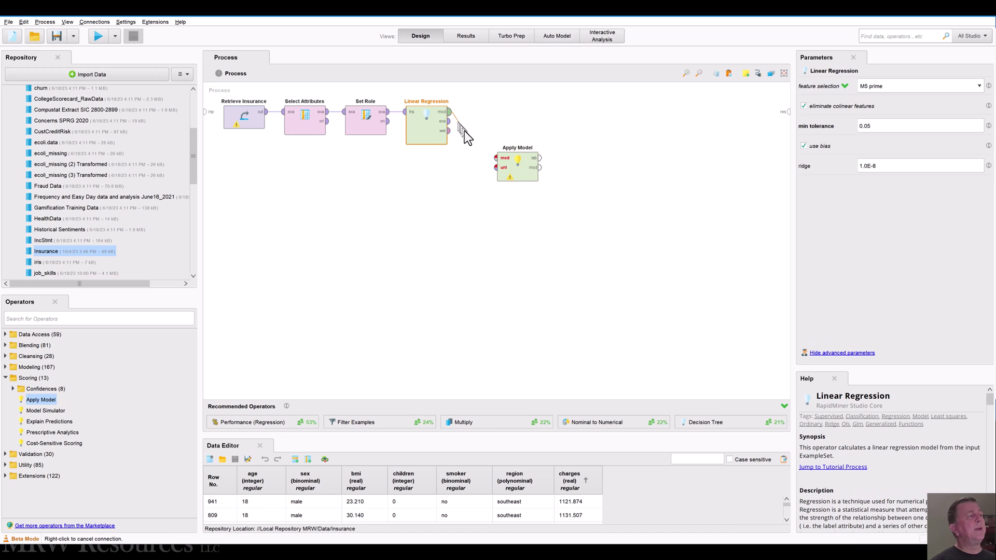
{"action": "left_click", "coordinate": [495, 159]}
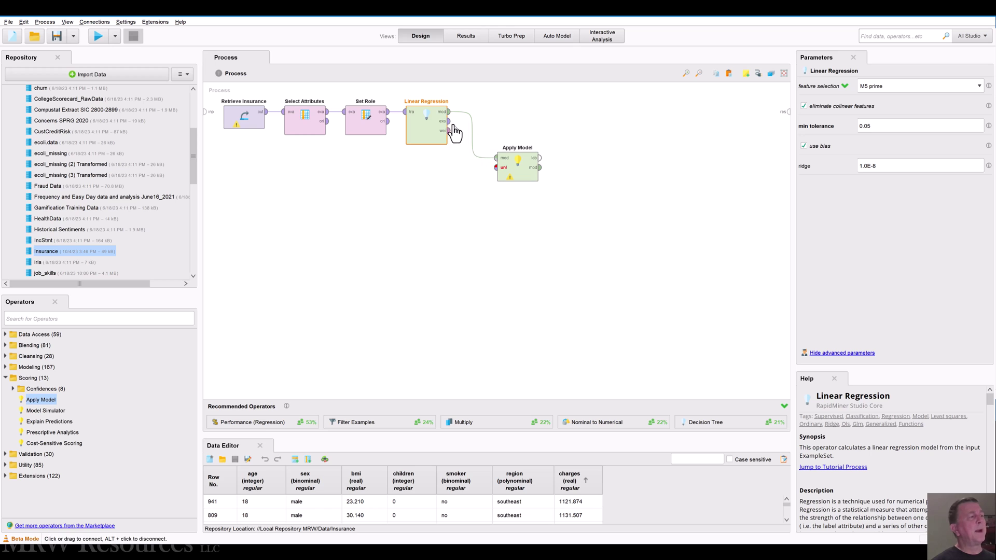
{"action": "left_click", "coordinate": [448, 121]}
{"action": "left_click", "coordinate": [496, 167]}
{"action": "left_click_drag", "start_coordinate": [517, 175], "coordinate": [519, 129]}
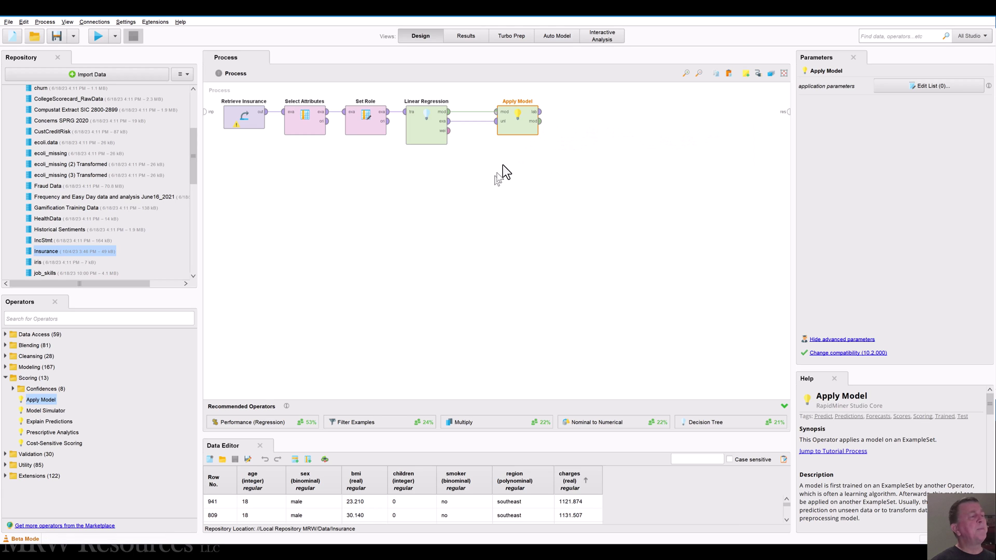
Find 'performance' in Operators and place Performance (Regression) after Apply Model.
{"action": "left_click_drag", "start_coordinate": [513, 133], "coordinate": [510, 136]}
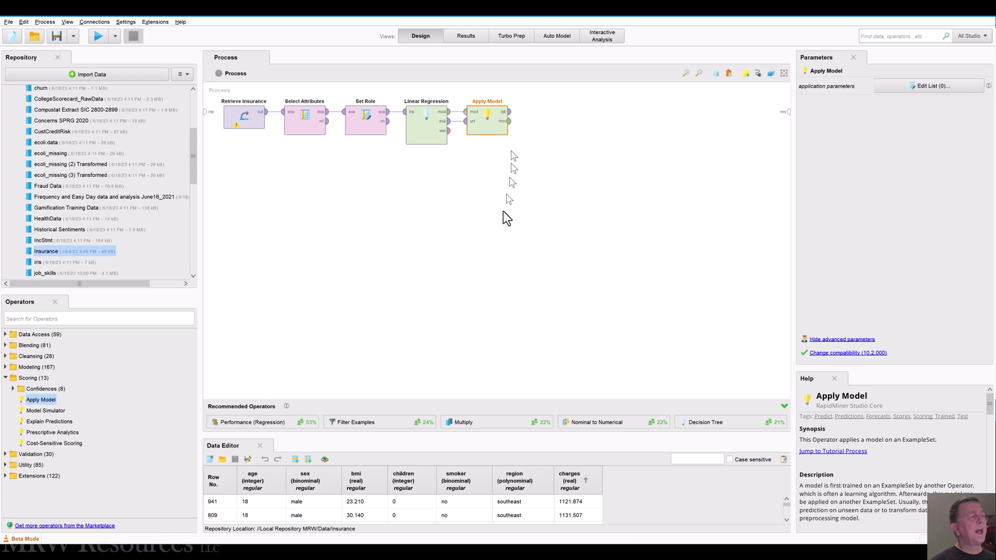
{"action": "left_click", "coordinate": [6, 378]}
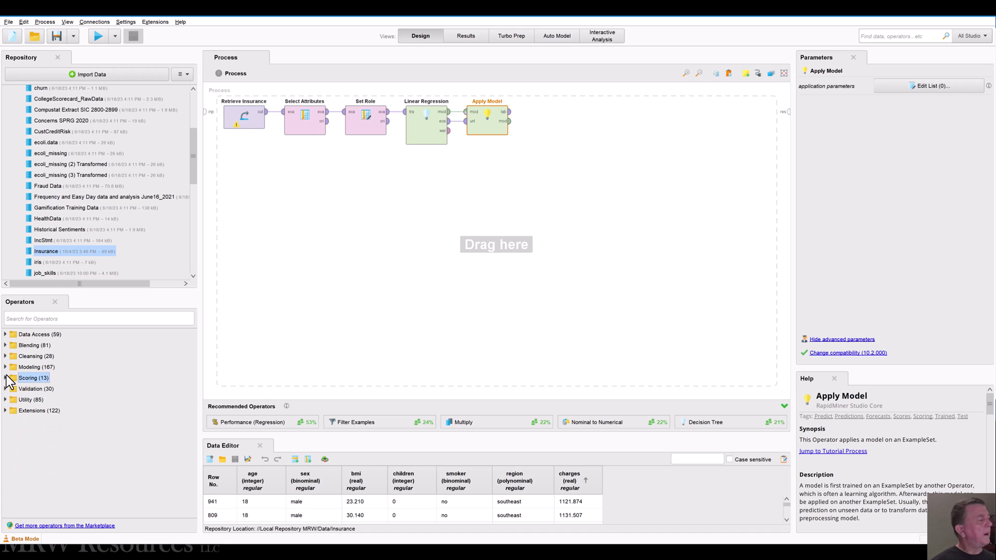
{"action": "left_click", "coordinate": [44, 319]}
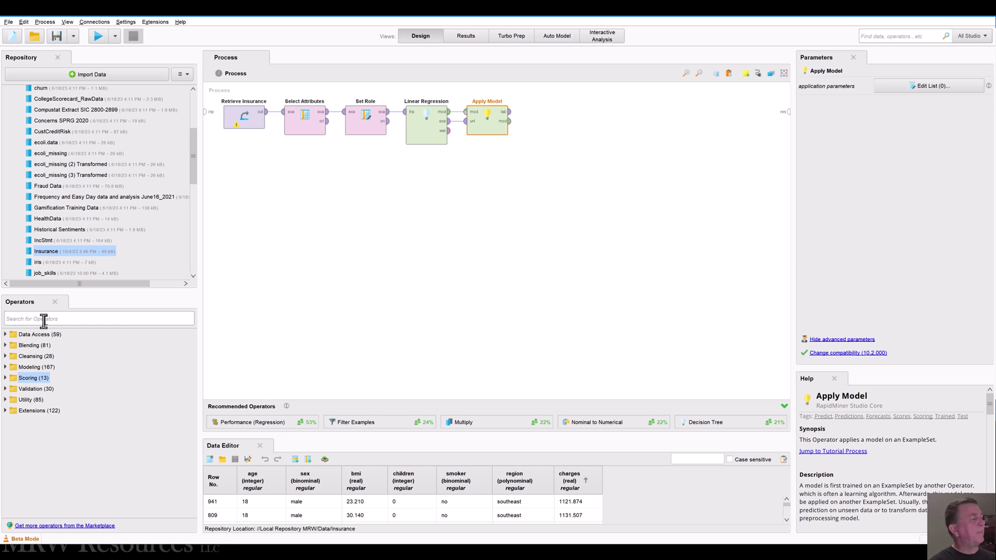
{"action": "type", "text": "perf"}
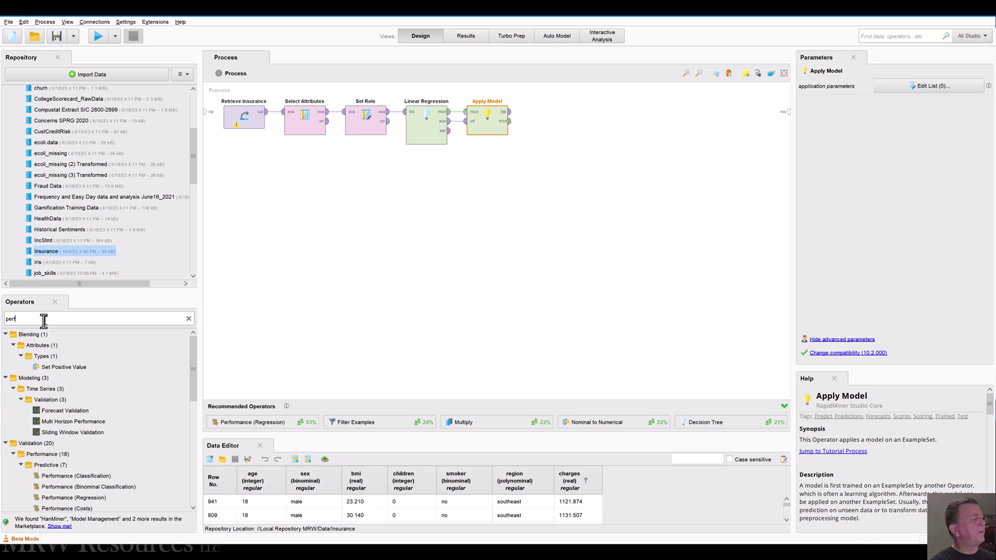
{"action": "type", "text": "orman"}
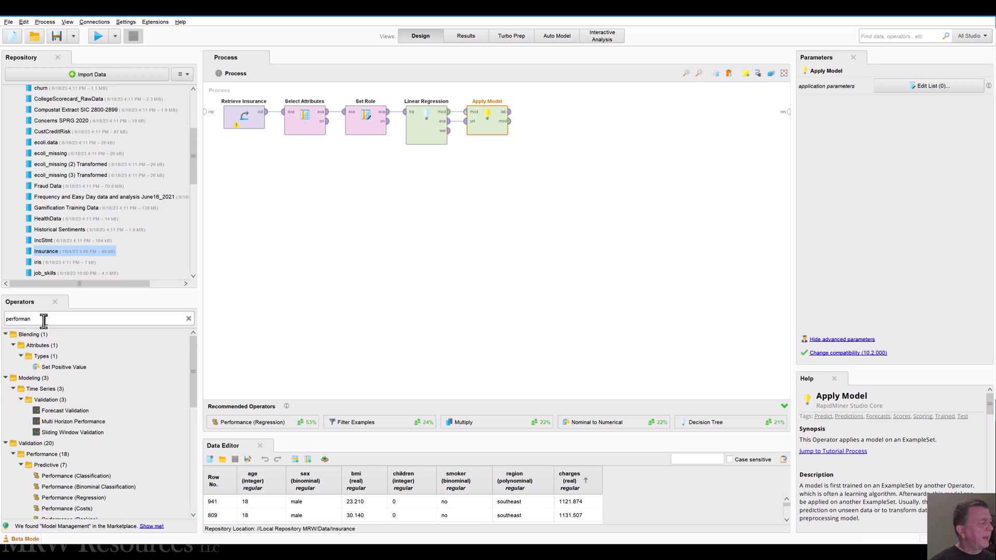
{"action": "left_click_drag", "start_coordinate": [46, 413], "coordinate": [79, 425]}
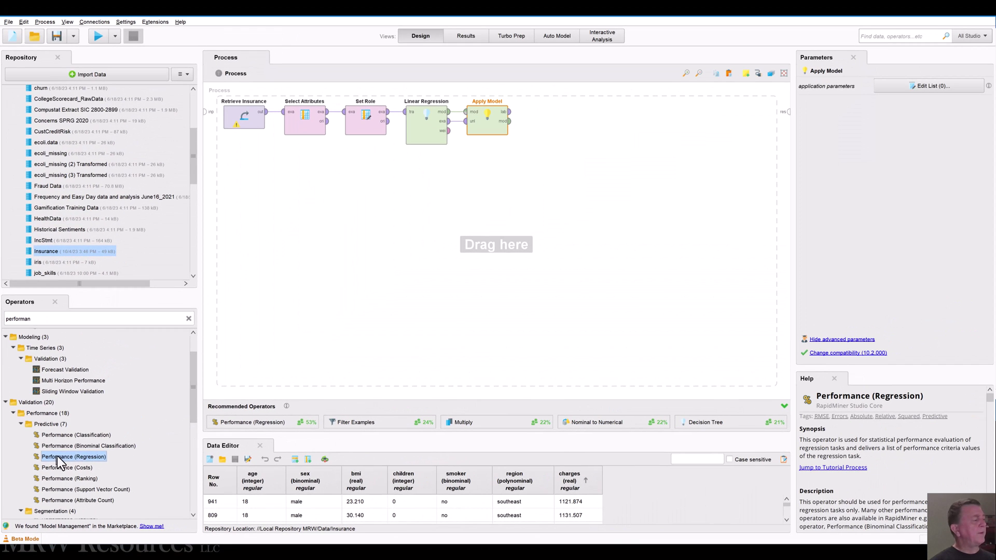
{"action": "left_click_drag", "start_coordinate": [114, 384], "coordinate": [995, 0]}
{"action": "left_click_drag", "start_coordinate": [505, 200], "coordinate": [560, 124]}
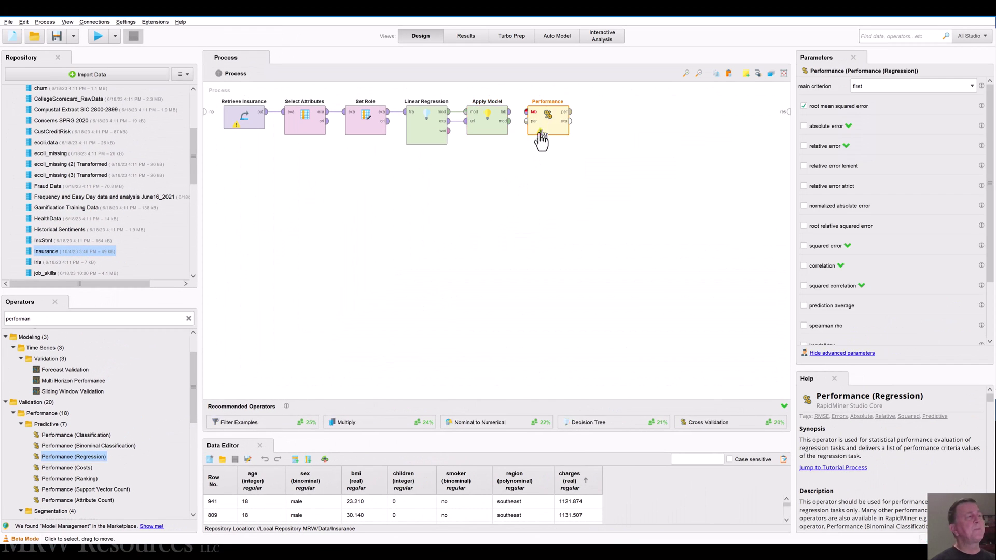
Connect Apply Model's lab output to Performance, then wire its per and exa outputs to res ports.
{"action": "left_click", "coordinate": [510, 112]}
{"action": "left_click", "coordinate": [527, 112]}
{"action": "left_click_drag", "start_coordinate": [543, 125], "coordinate": [572, 127]}
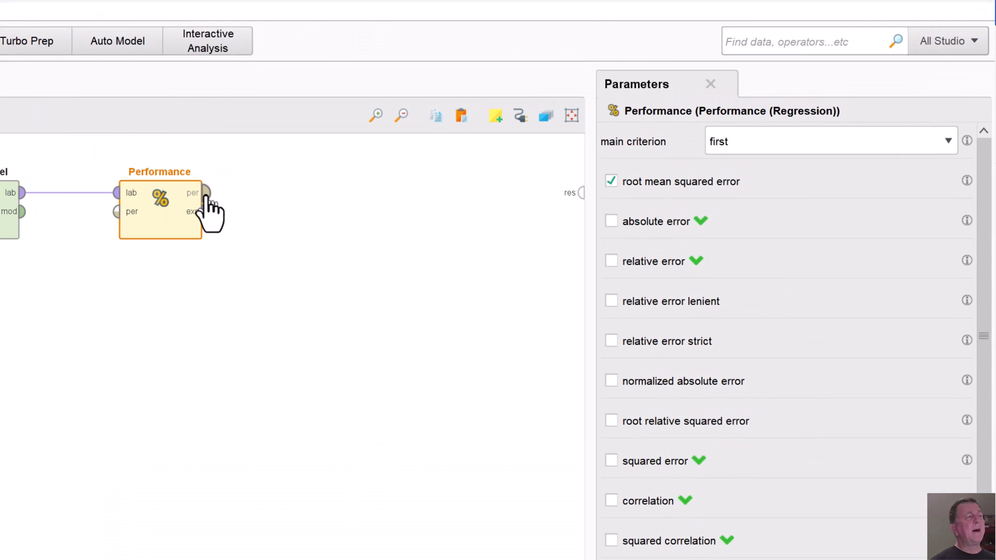
{"action": "left_click", "coordinate": [205, 193]}
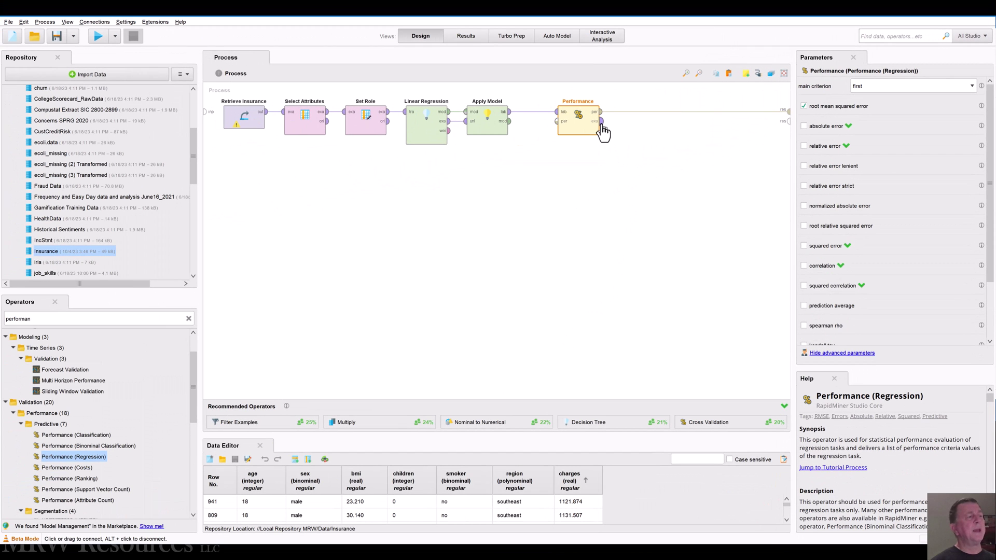
{"action": "left_click", "coordinate": [600, 123]}
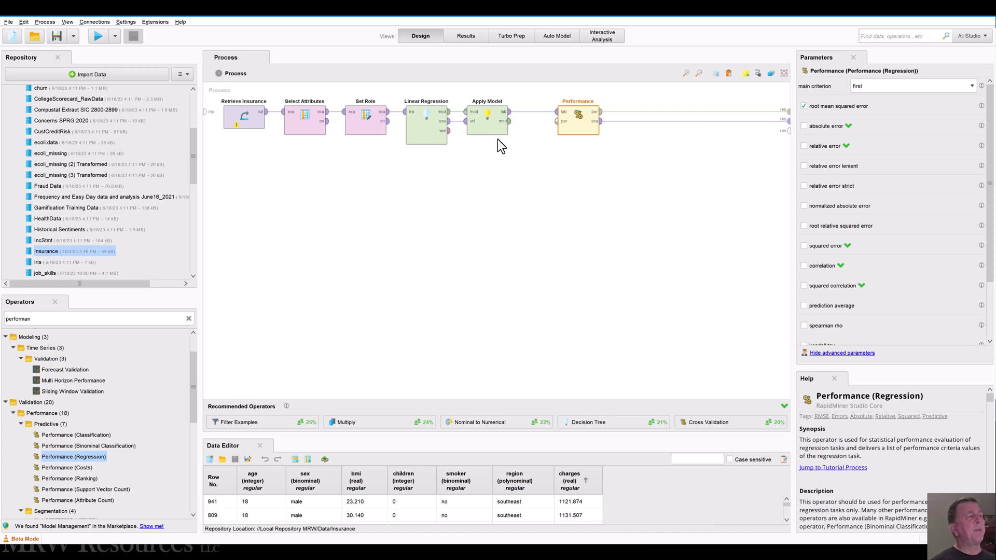
Move Linear Regression and Apply Model down, then wire the wei and mod outputs to res ports.
{"action": "left_click_drag", "start_coordinate": [428, 139], "coordinate": [429, 162]}
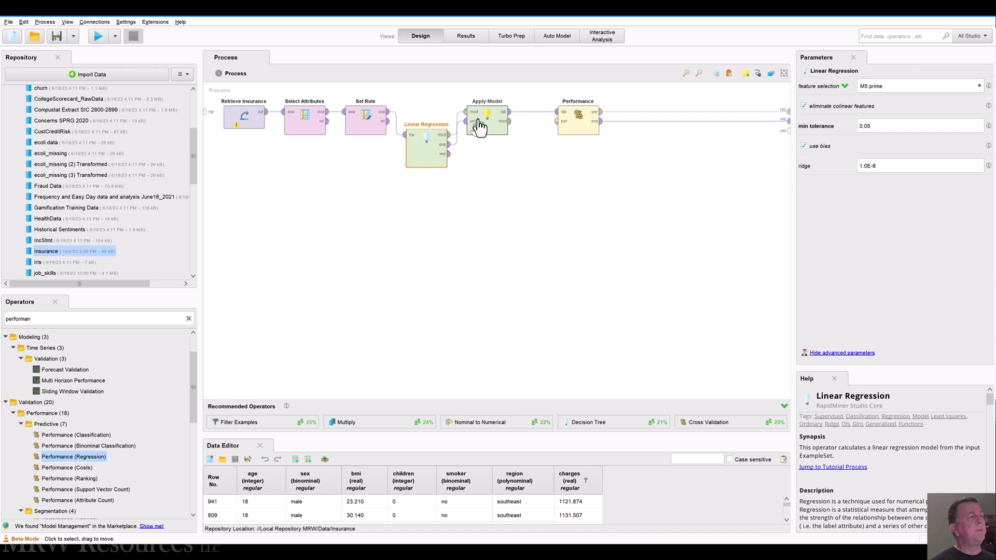
{"action": "left_click_drag", "start_coordinate": [479, 128], "coordinate": [508, 206]}
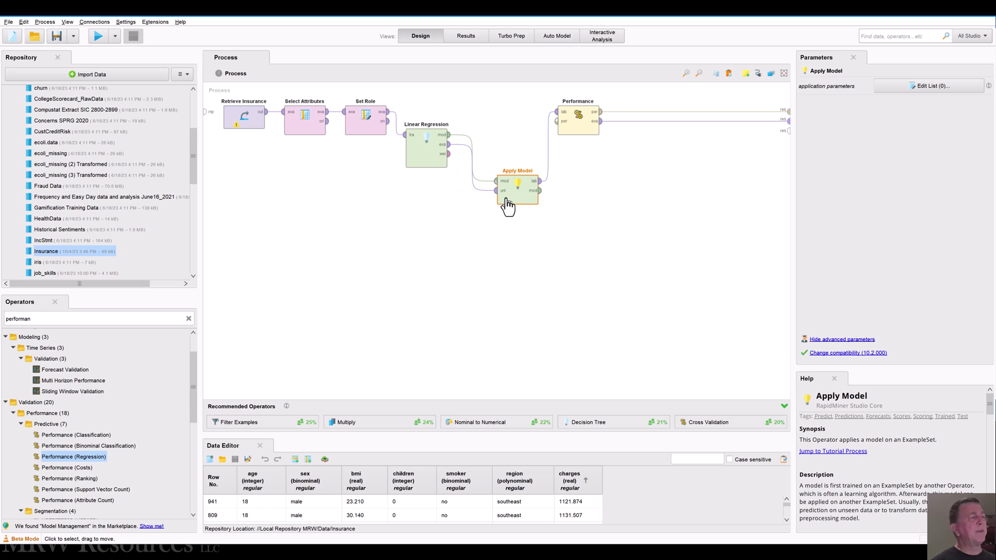
{"action": "left_click", "coordinate": [449, 154]}
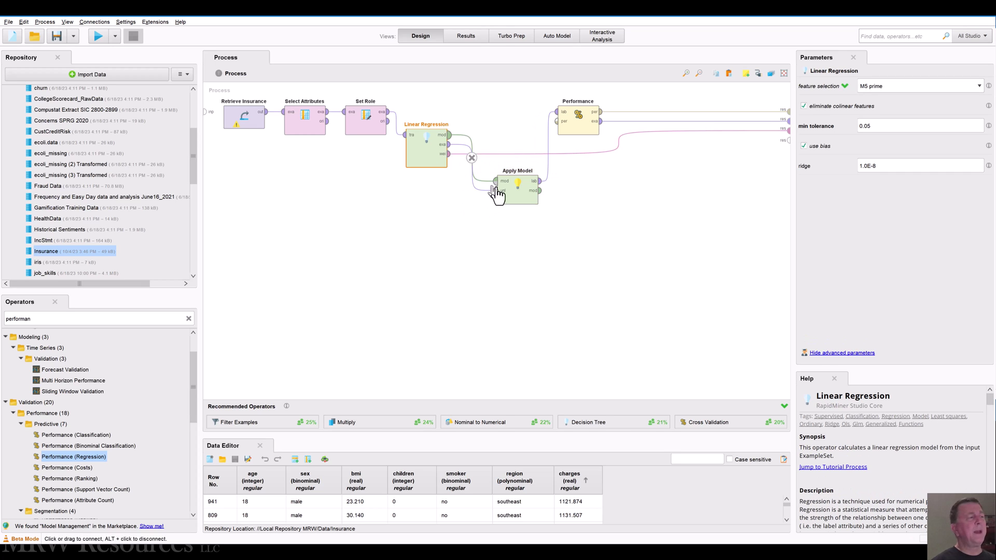
{"action": "left_click", "coordinate": [540, 191]}
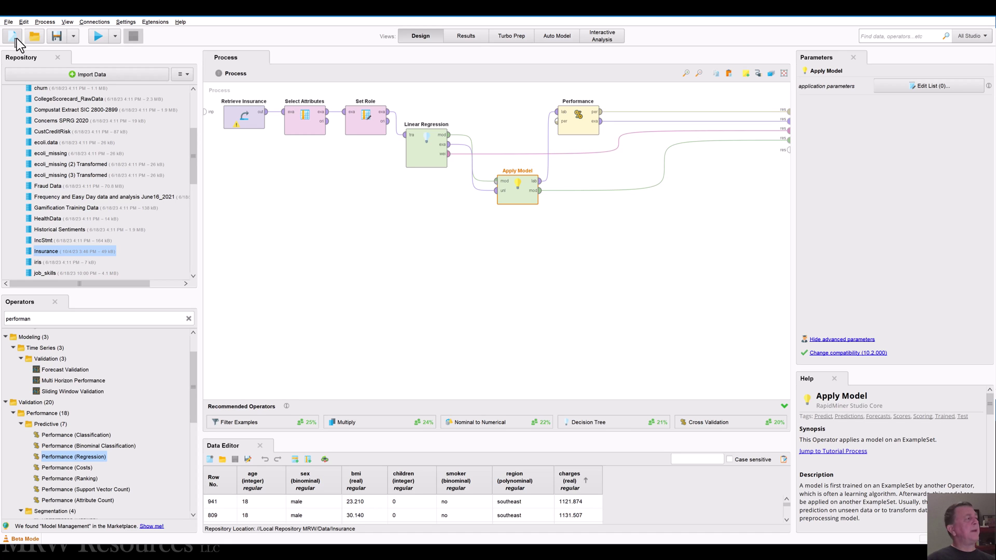
Save the process as 'Insurance Regression Sample' in the Local Repository's Processes folder.
{"action": "left_click", "coordinate": [56, 37]}
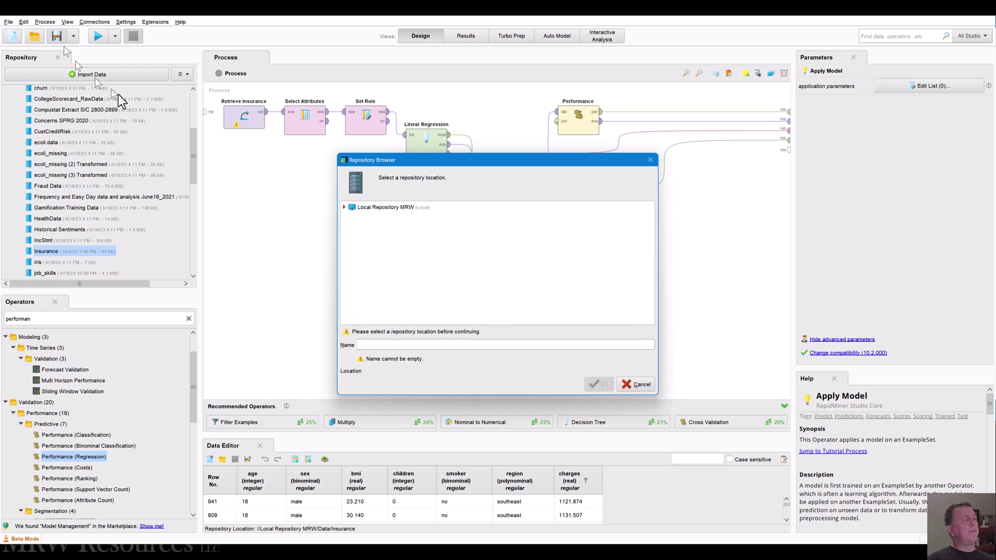
{"action": "left_click", "coordinate": [343, 207]}
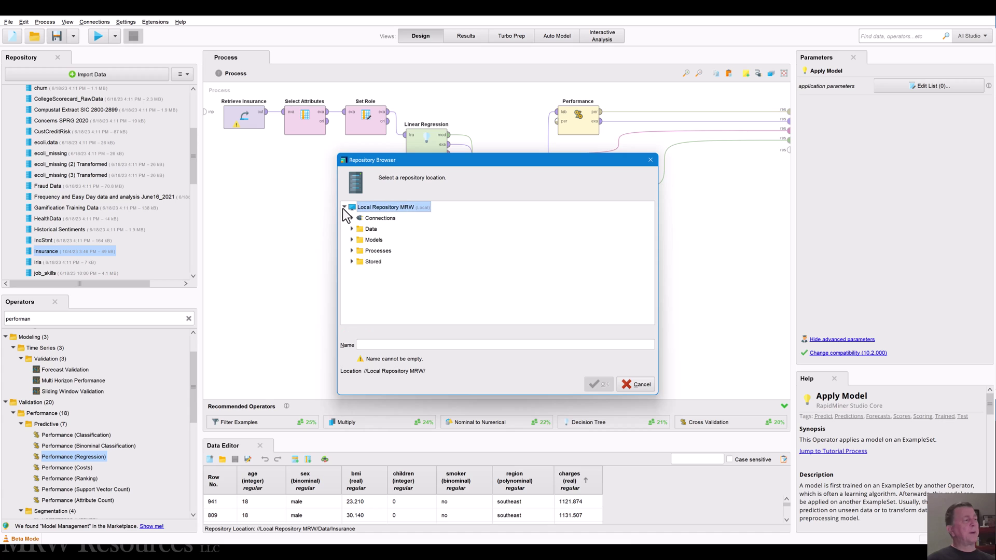
{"action": "left_click", "coordinate": [374, 251]}
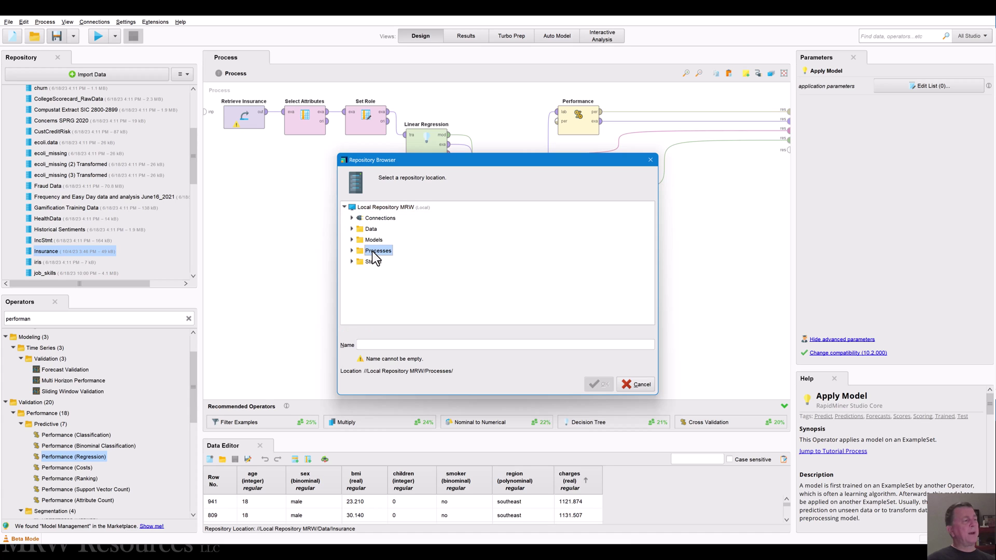
{"action": "left_click", "coordinate": [381, 345]}
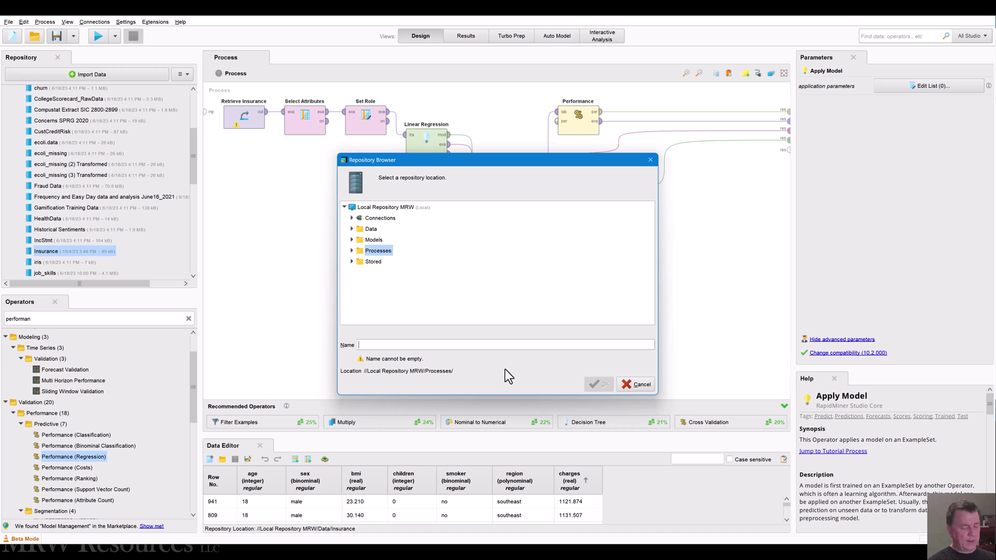
{"action": "type", "text": "Sampl"}
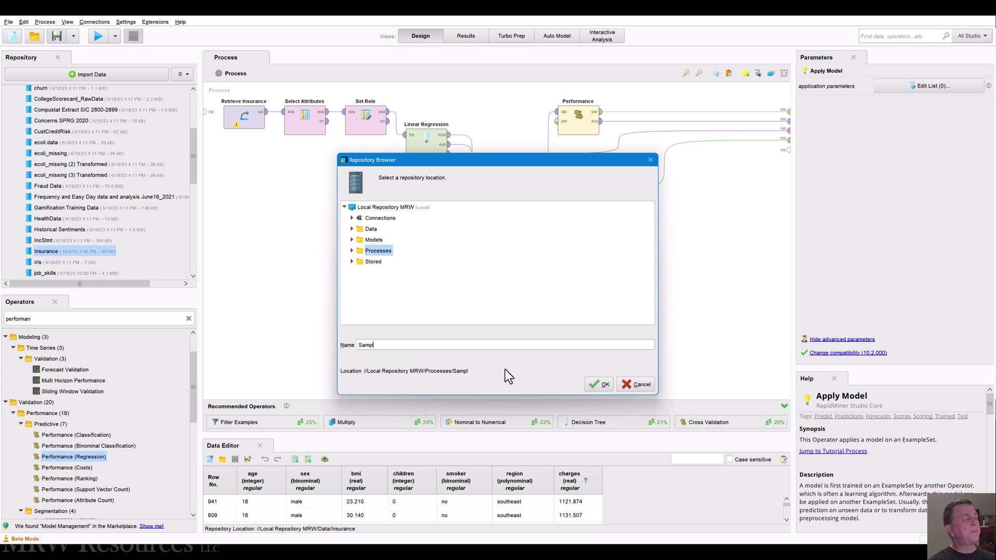
{"action": "key", "text": "BackSpace"}
{"action": "key", "text": "BackSpace"}
{"action": "key", "text": "BackSpace"}
{"action": "key", "text": "BackSpace"}
{"action": "key", "text": "BackSpace"}
{"action": "type", "text": "Insurance Regression Sample"}
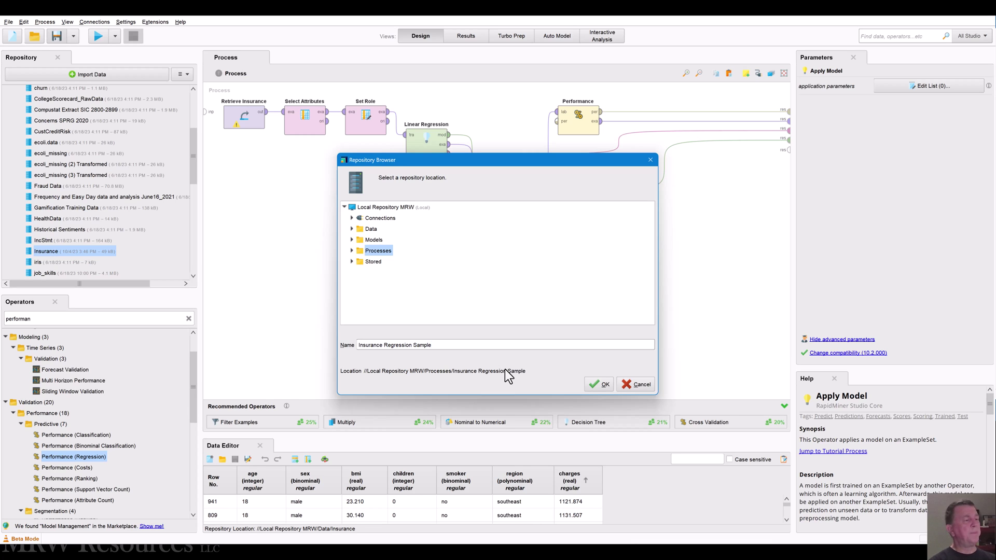
{"action": "left_click", "coordinate": [592, 383]}
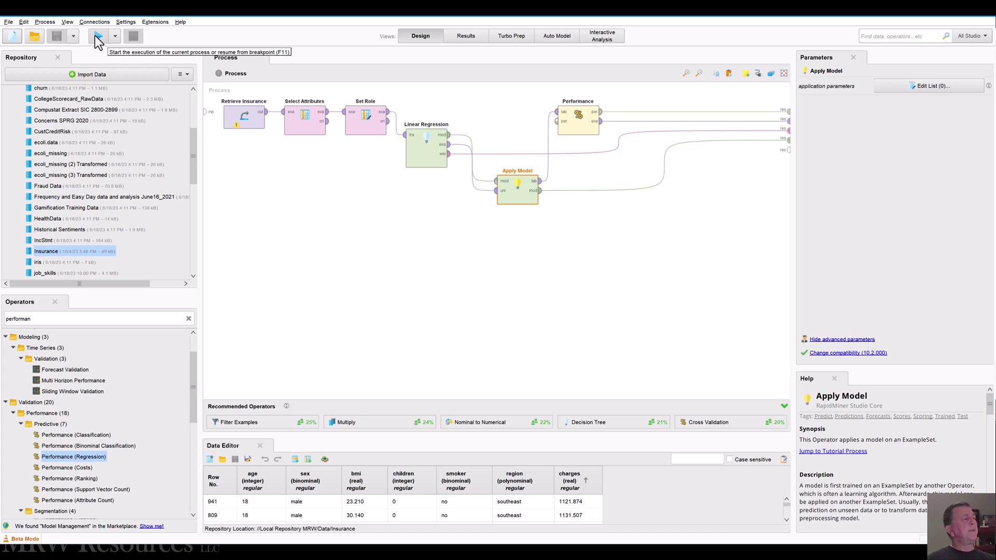
Run the process and sort AttributeWeights by weight, highest first (children, bmi, age).
{"action": "left_click", "coordinate": [96, 37]}
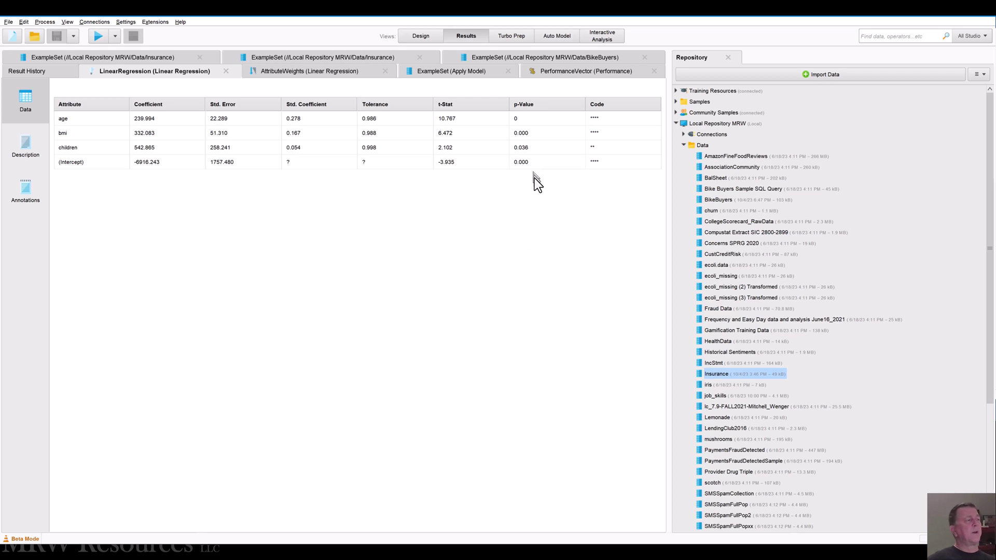
{"action": "left_click", "coordinate": [307, 71]}
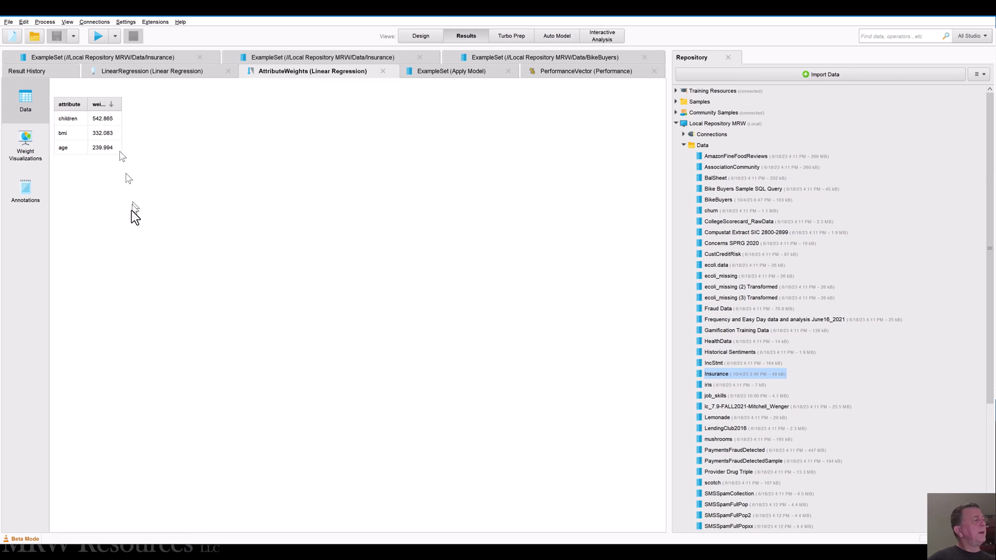
{"action": "left_click", "coordinate": [112, 107]}
{"action": "left_click_drag", "start_coordinate": [123, 105], "coordinate": [96, 104]}
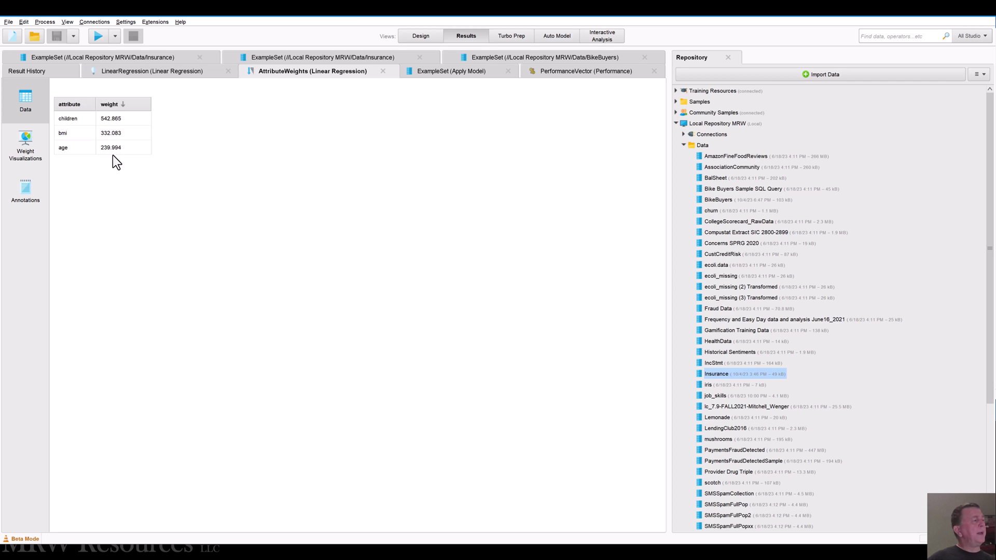
Check the Apply Model predictions, then read RMSE 11355.318 in the PerformanceVector tab.
{"action": "left_click", "coordinate": [441, 72]}
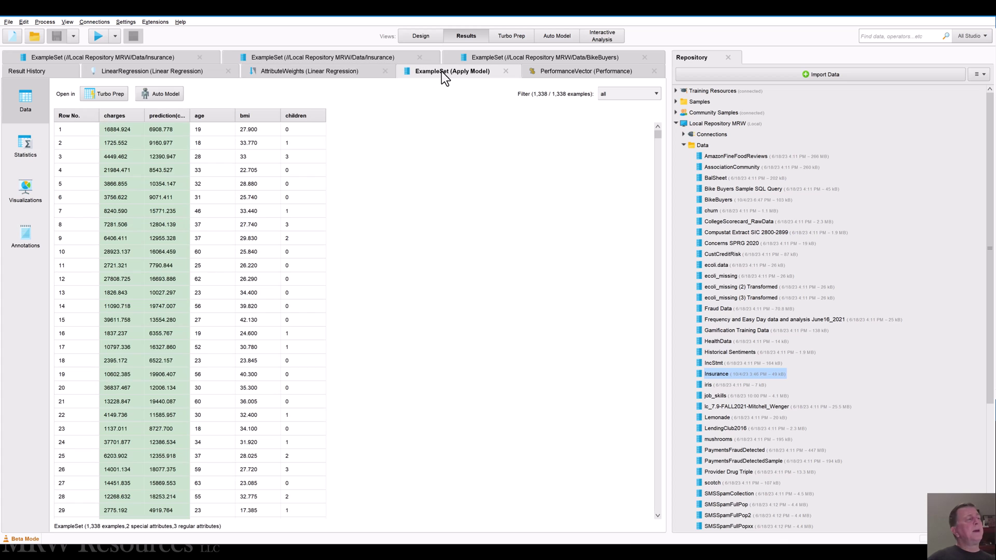
{"action": "left_click_drag", "start_coordinate": [144, 118], "coordinate": [234, 115]}
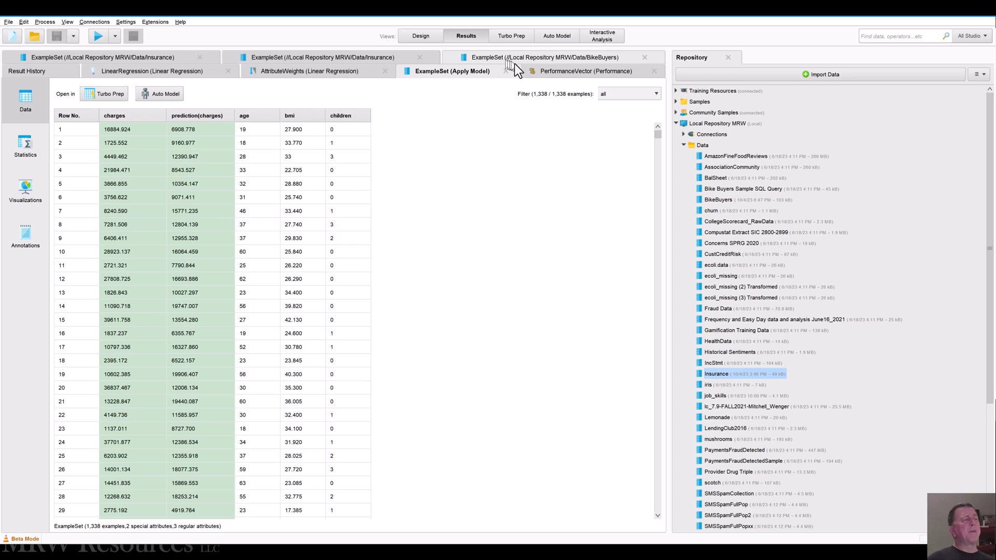
{"action": "left_click", "coordinate": [555, 71]}
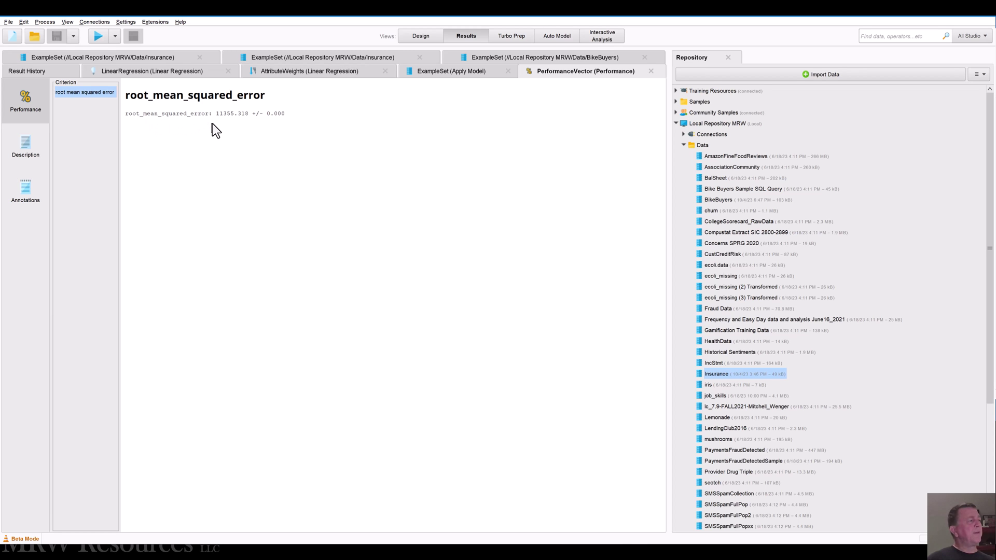
In Design, set the Performance operator's main criterion to squared_correlation.
{"action": "left_click", "coordinate": [415, 33]}
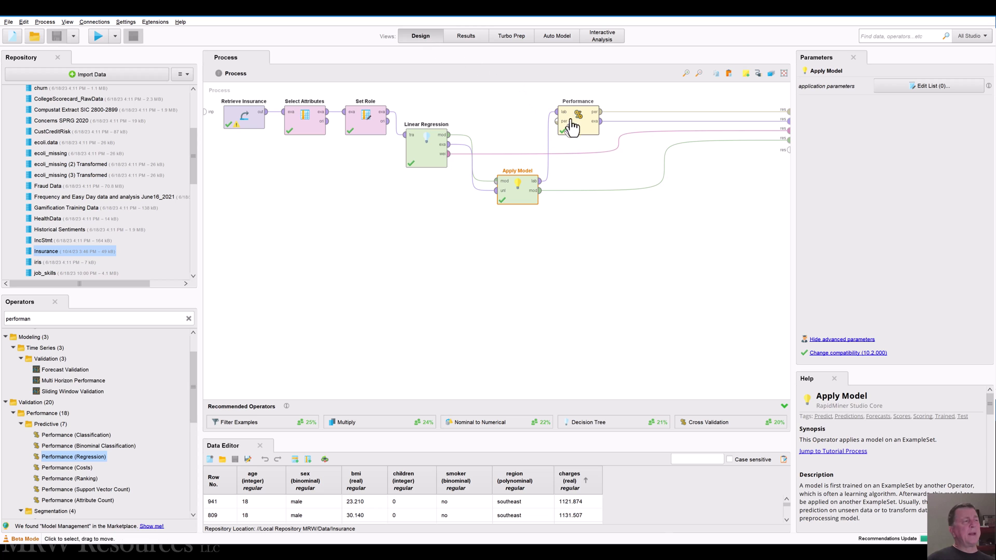
{"action": "left_click", "coordinate": [575, 123]}
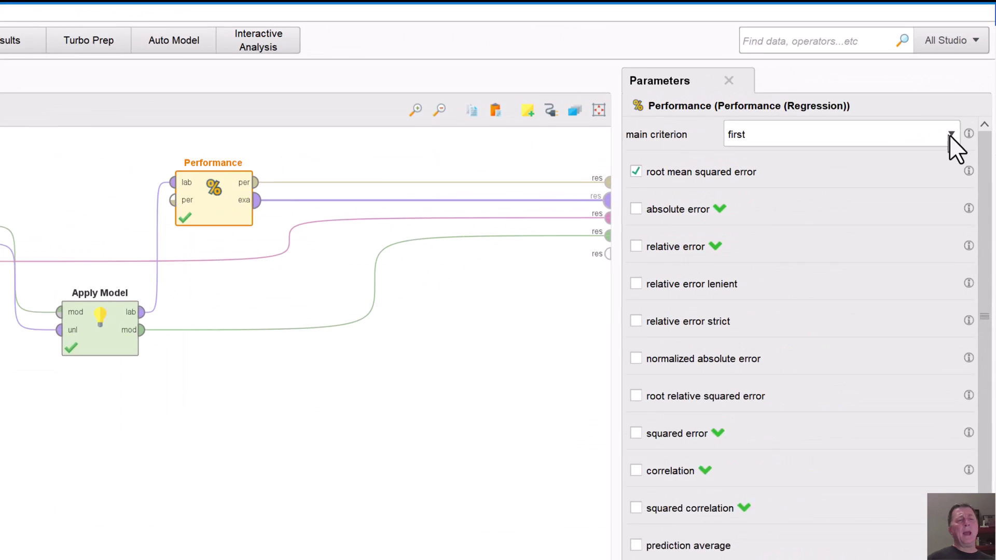
{"action": "left_click", "coordinate": [968, 92]}
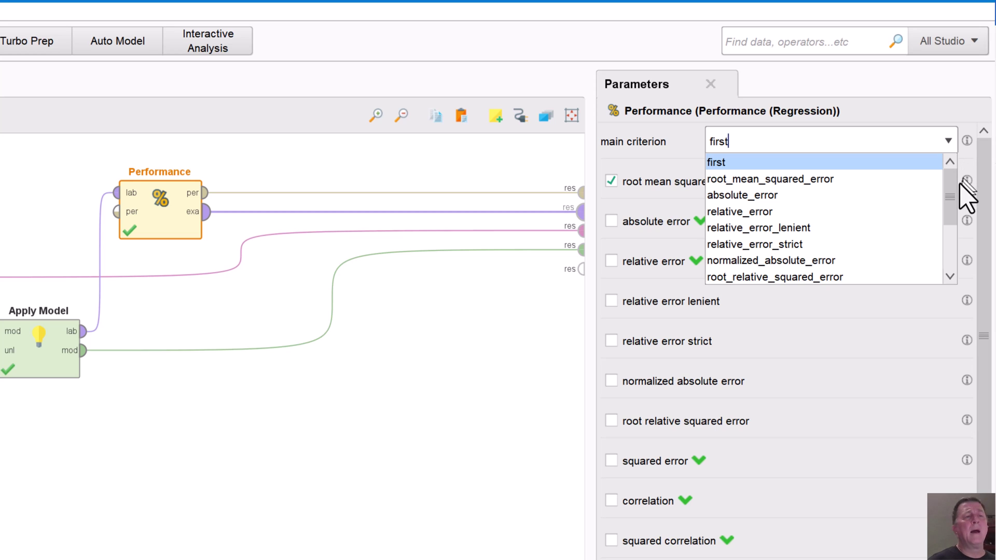
{"action": "left_click_drag", "start_coordinate": [951, 188], "coordinate": [958, 163]}
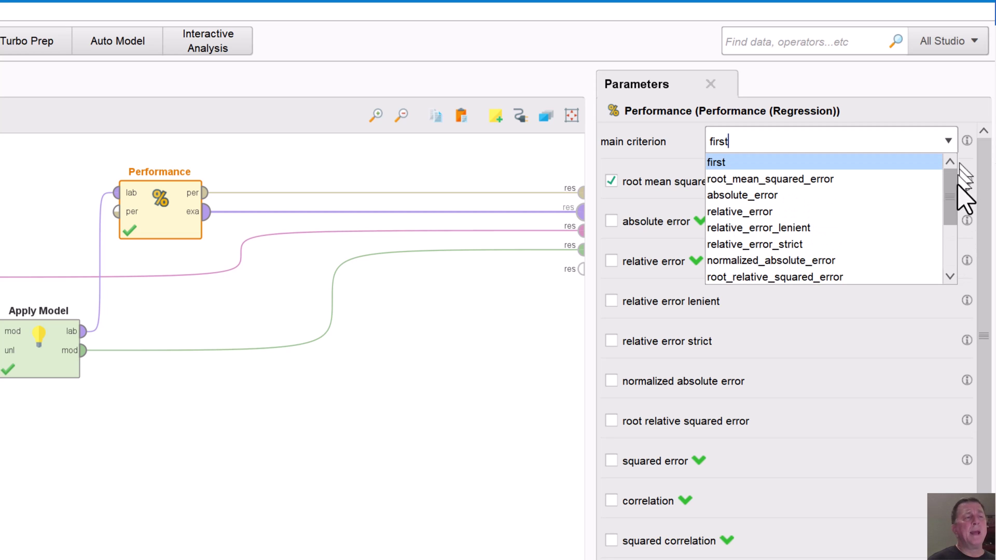
{"action": "left_click_drag", "start_coordinate": [954, 200], "coordinate": [955, 256]}
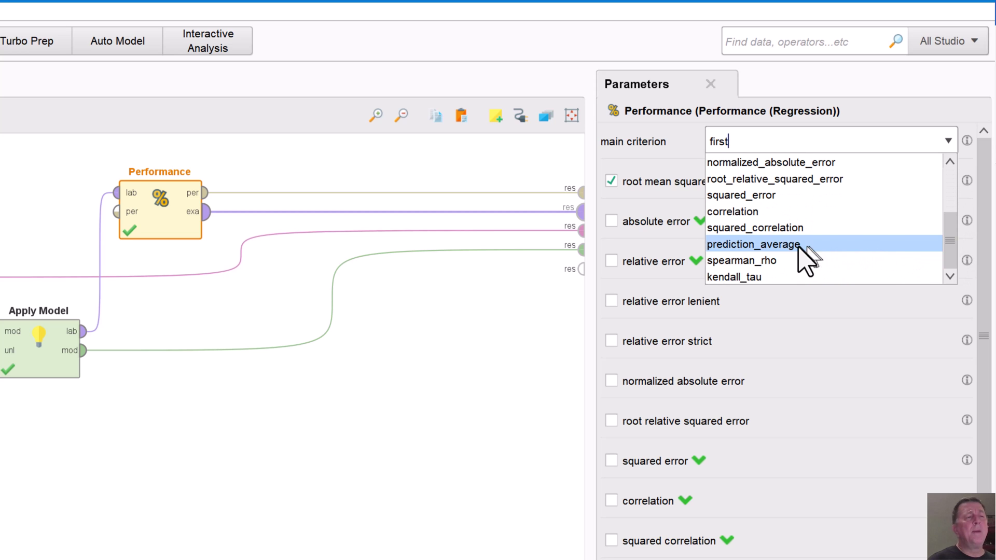
{"action": "left_click", "coordinate": [778, 228]}
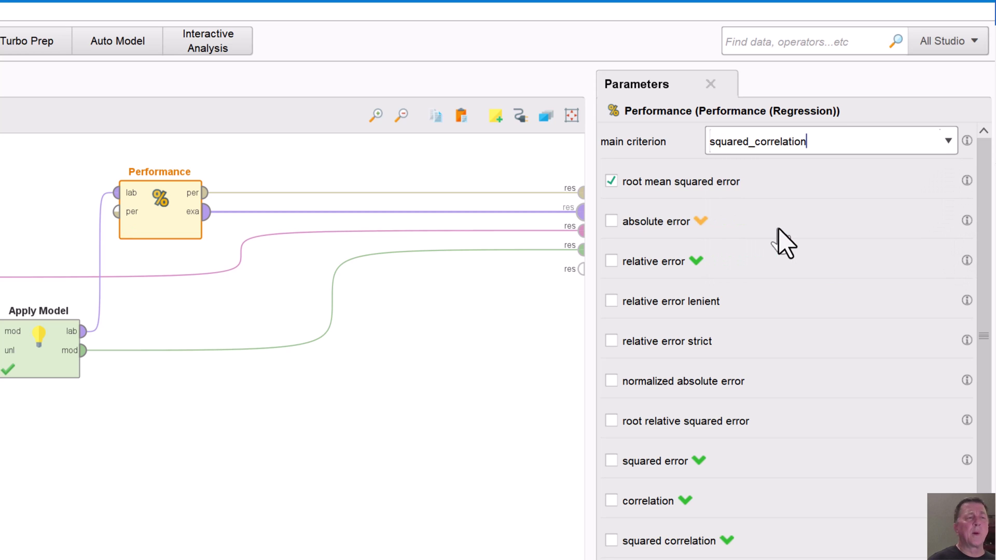
Tick absolute, relative, lenient, strict, normalized, root relative squared and squared errors, plus correlation and squared correlation.
{"action": "left_click", "coordinate": [611, 221]}
{"action": "left_click", "coordinate": [612, 261]}
{"action": "left_click", "coordinate": [612, 301]}
{"action": "left_click", "coordinate": [612, 341]}
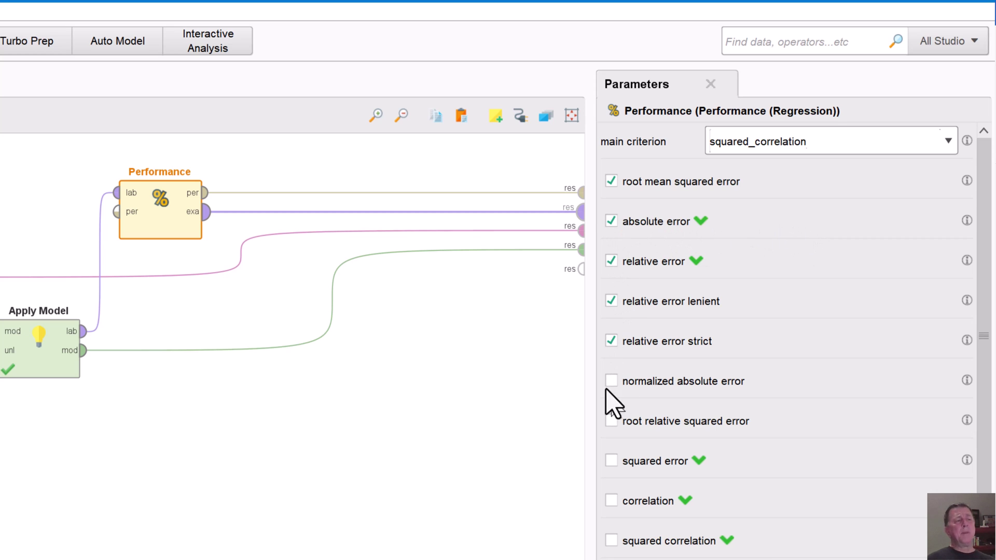
{"action": "left_click", "coordinate": [612, 381]}
{"action": "left_click", "coordinate": [611, 421]}
{"action": "left_click", "coordinate": [612, 460]}
{"action": "left_click", "coordinate": [612, 500]}
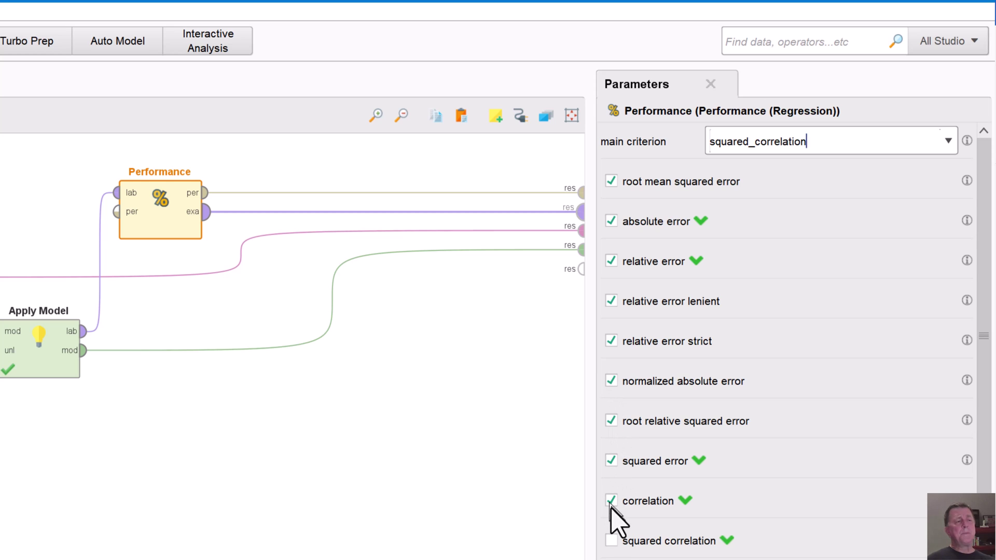
{"action": "left_click", "coordinate": [612, 541]}
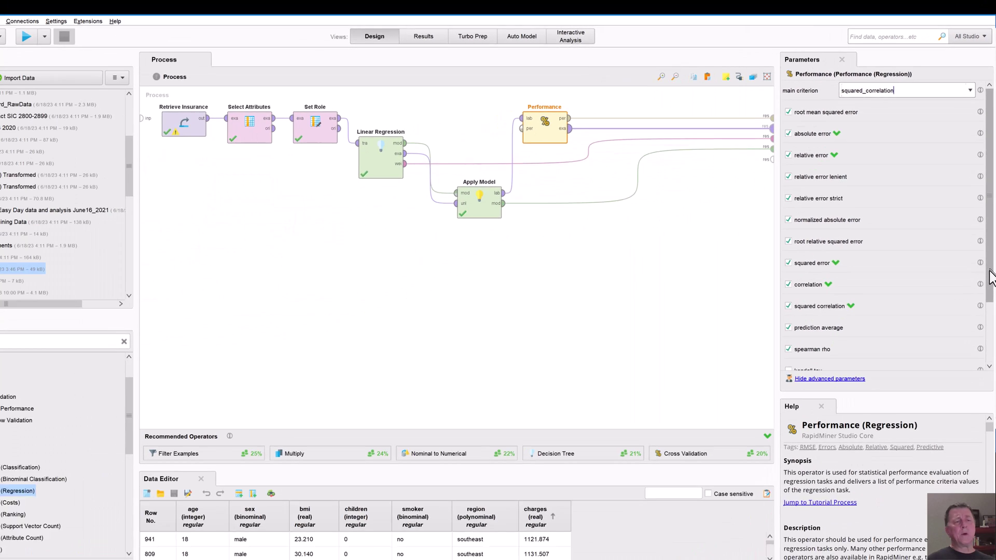
{"action": "left_click_drag", "start_coordinate": [989, 280], "coordinate": [984, 321]}
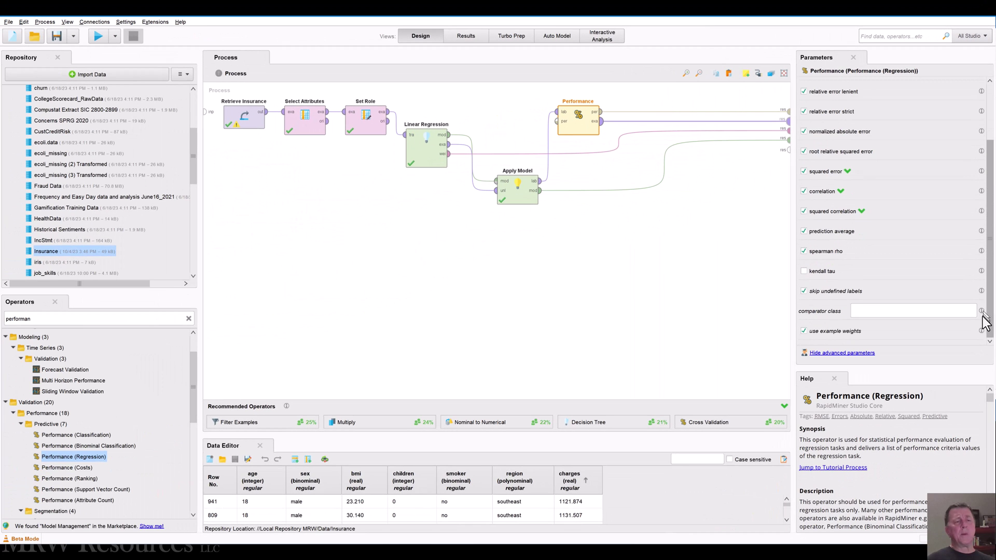
Include kendall tau, then run the process and save it when prompted.
{"action": "left_click", "coordinate": [803, 270]}
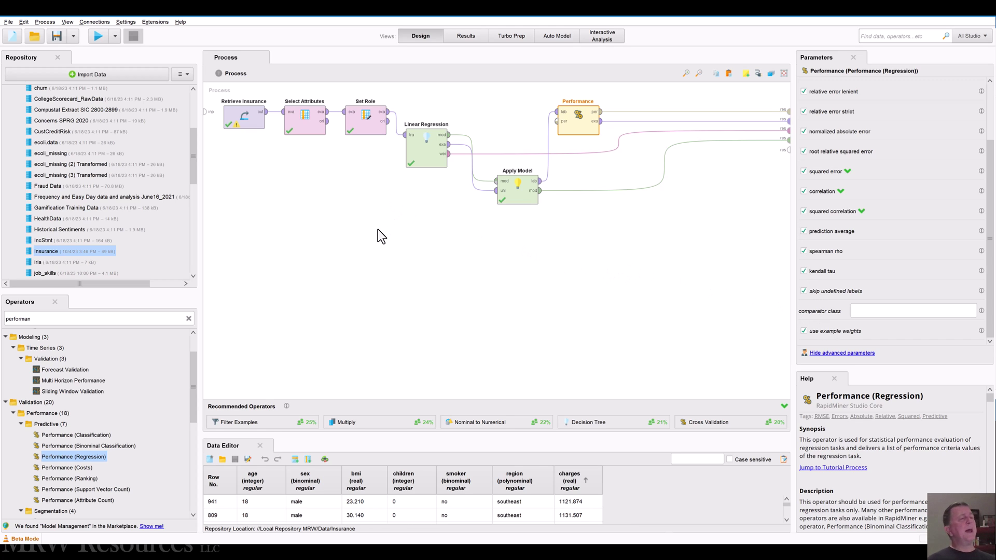
{"action": "left_click", "coordinate": [98, 38]}
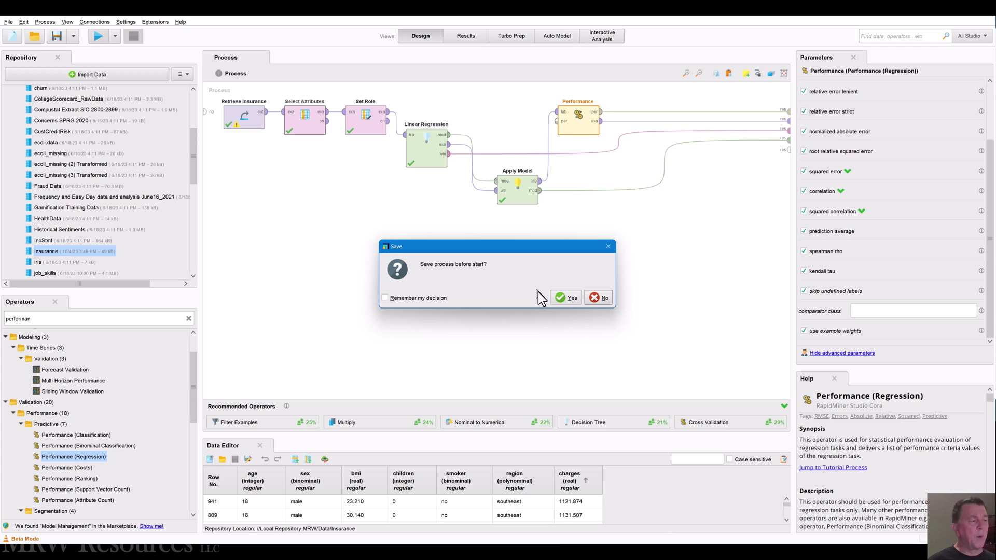
{"action": "left_click", "coordinate": [567, 299]}
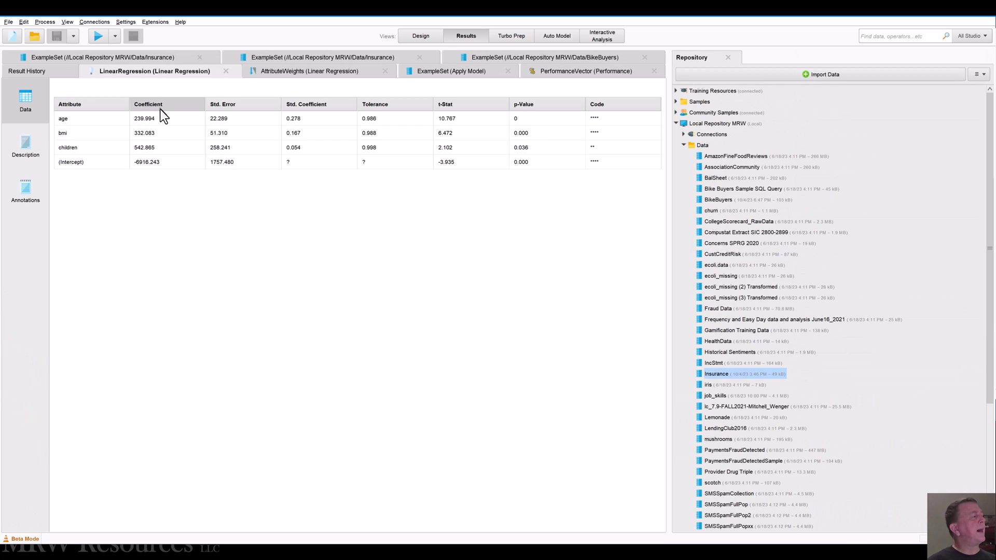
Sort the AttributeWeights table by weight, largest first, and widen the weight column.
{"action": "left_click", "coordinate": [295, 73]}
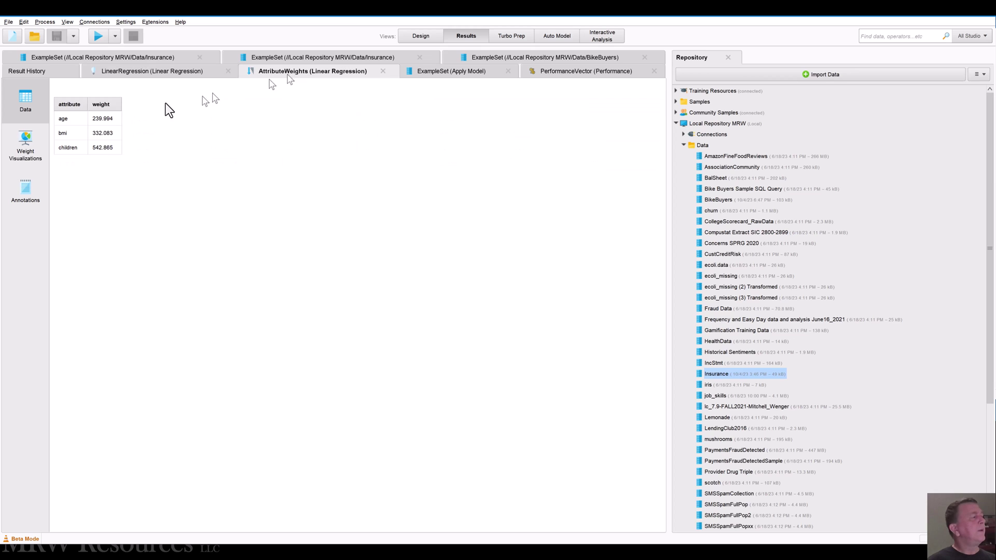
{"action": "left_click", "coordinate": [110, 103]}
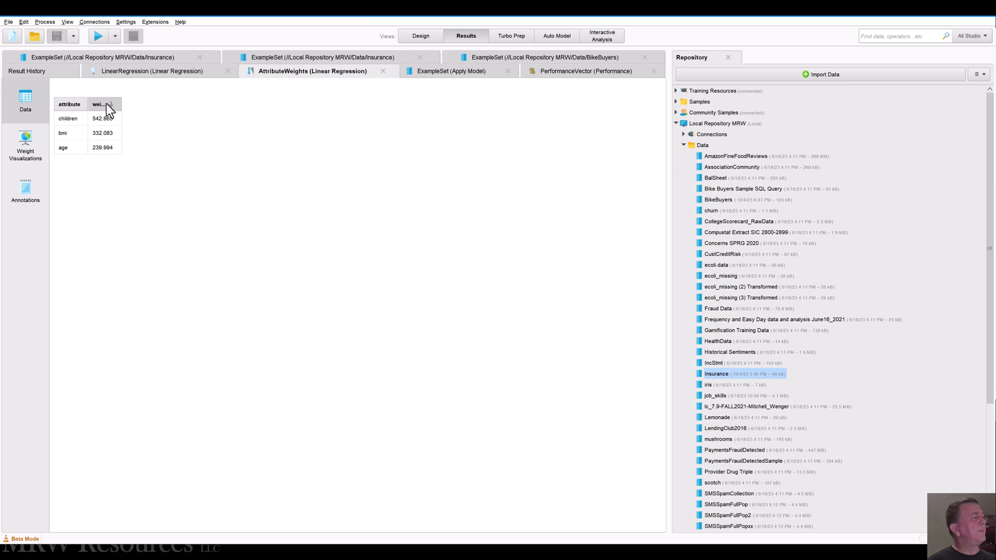
{"action": "left_click_drag", "start_coordinate": [121, 103], "coordinate": [146, 103]}
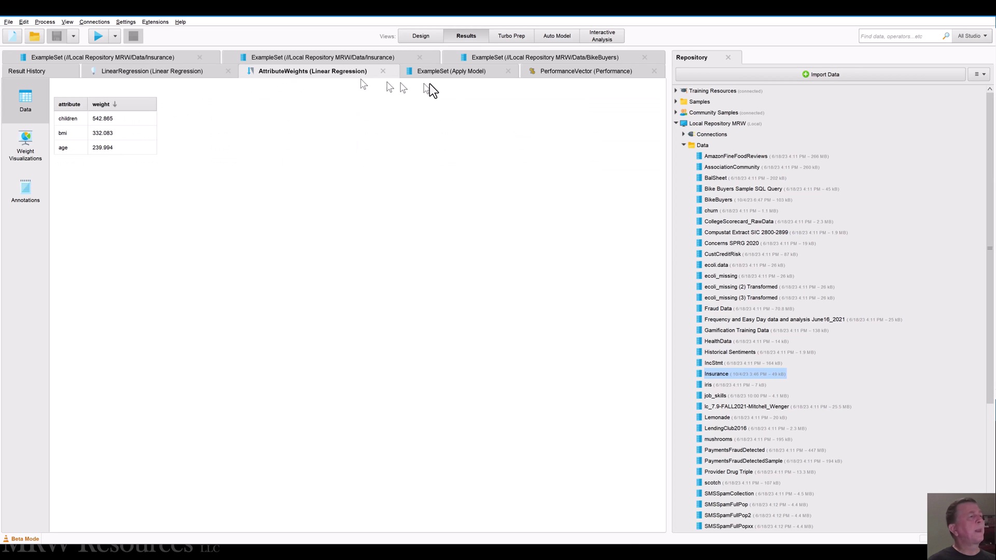
Show the Apply Model predictions beside actual charges, widening the charges column.
{"action": "left_click", "coordinate": [454, 73]}
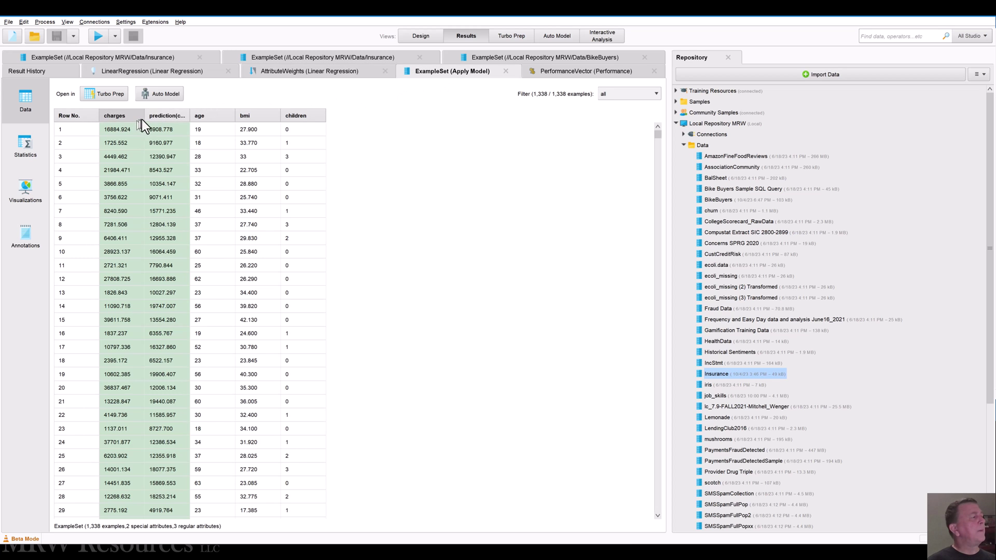
{"action": "left_click_drag", "start_coordinate": [144, 115], "coordinate": [233, 116]}
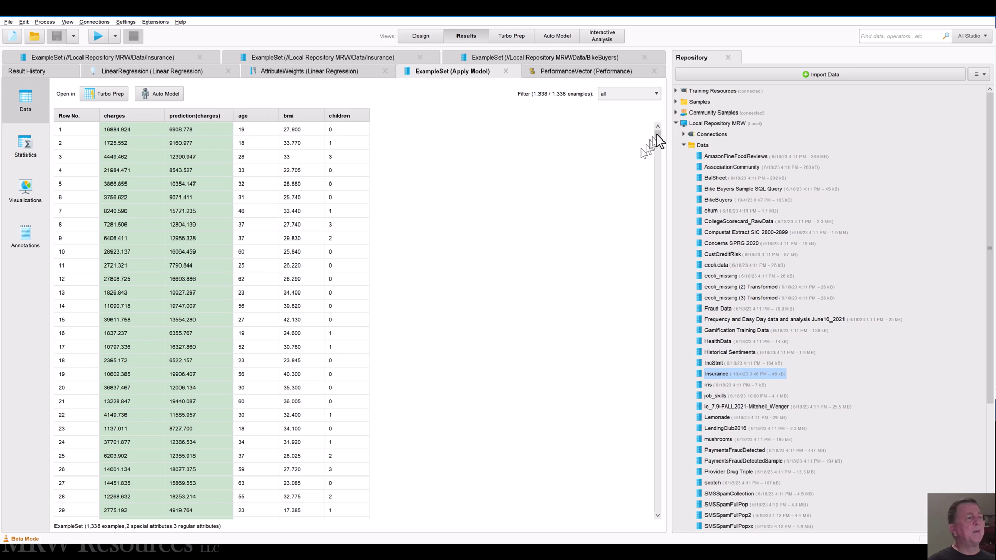
{"action": "left_click_drag", "start_coordinate": [657, 136], "coordinate": [644, 94]}
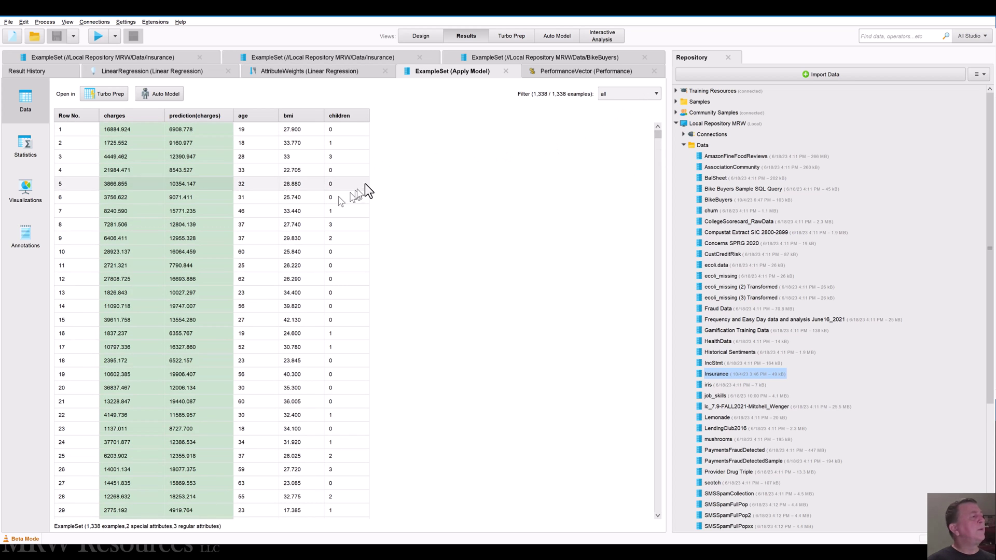
Step through each performance criterion, then show the Description listing all values (correlation 0.347, kendall tau 0.392).
{"action": "left_click", "coordinate": [592, 68]}
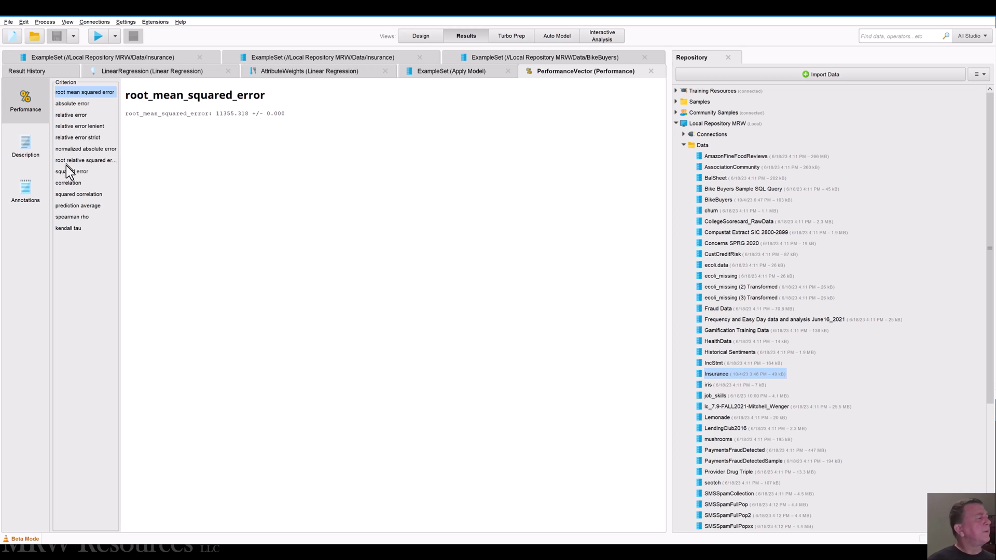
{"action": "left_click", "coordinate": [76, 104]}
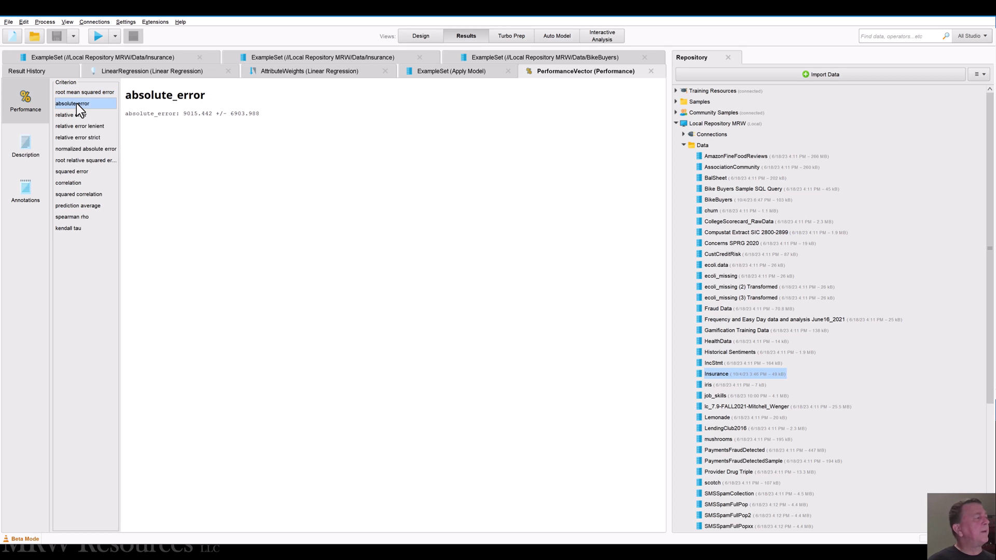
{"action": "left_click", "coordinate": [70, 194]}
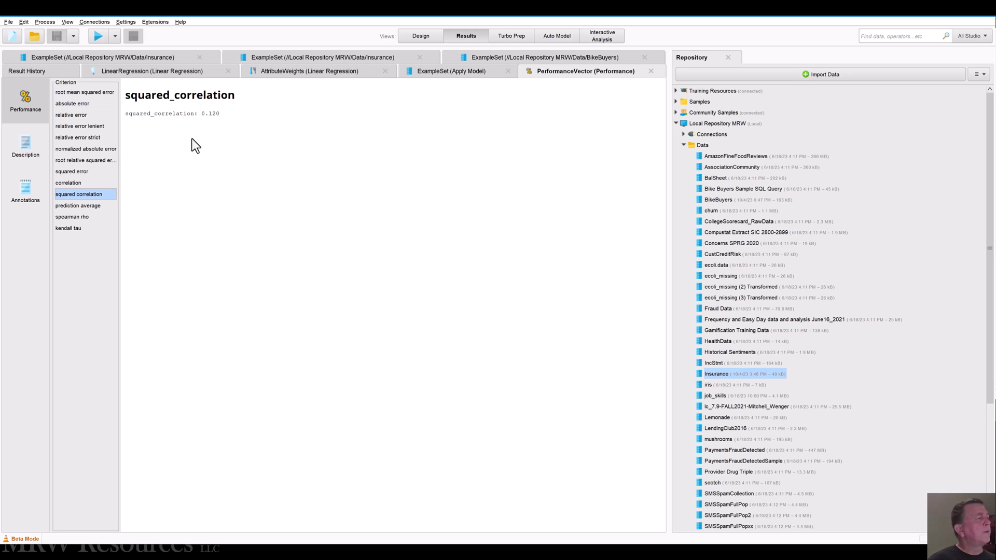
{"action": "left_click", "coordinate": [78, 183]}
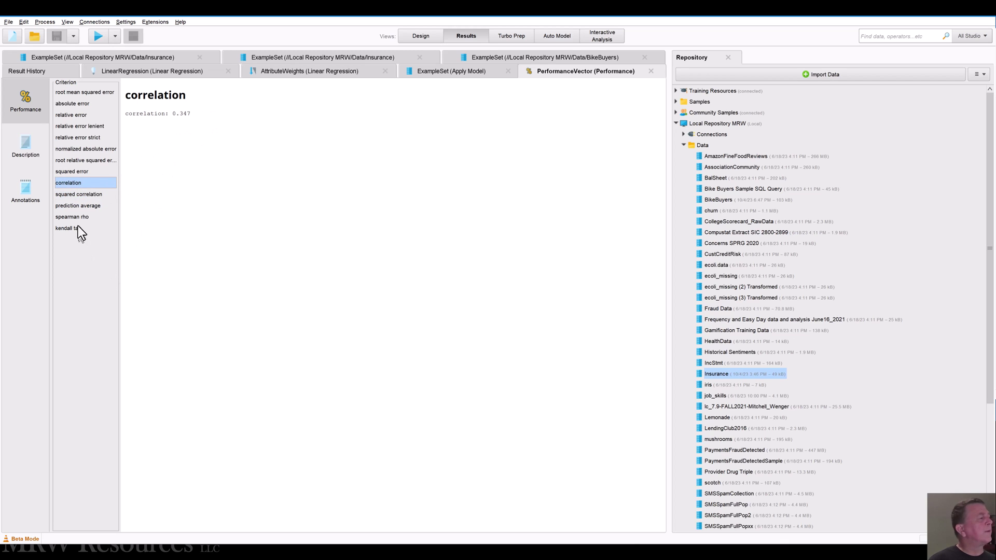
{"action": "left_click", "coordinate": [70, 170]}
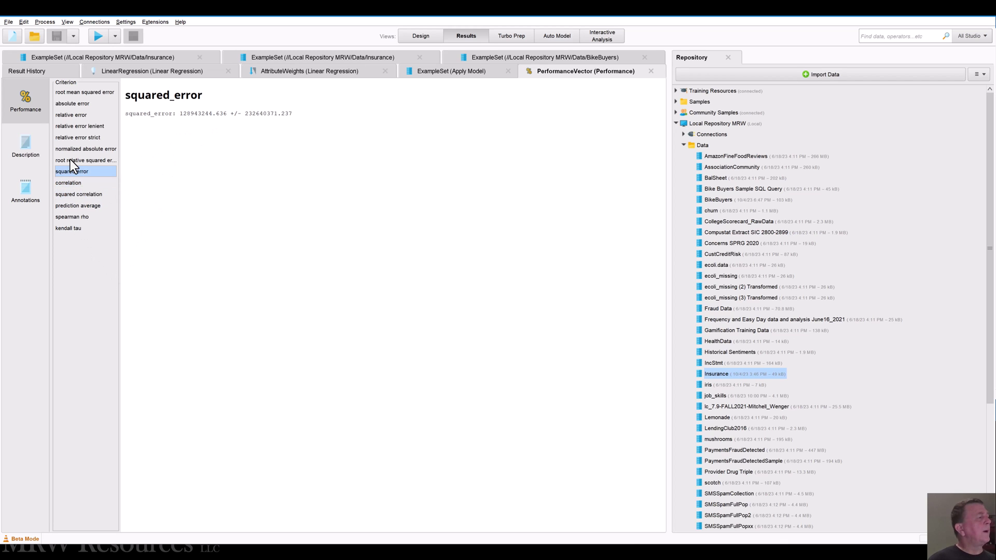
{"action": "left_click", "coordinate": [70, 159]}
{"action": "left_click", "coordinate": [71, 149]}
{"action": "left_click", "coordinate": [69, 138]}
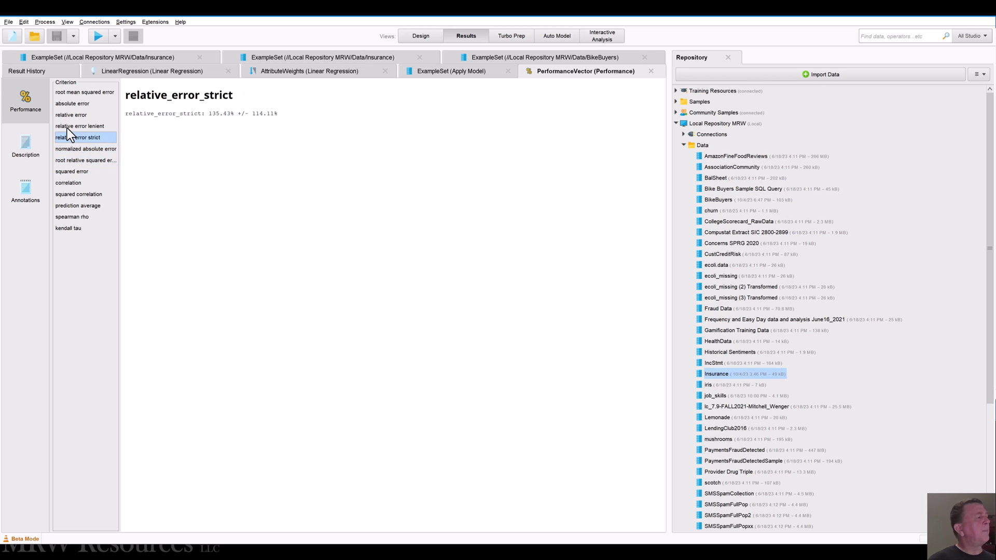
{"action": "left_click", "coordinate": [68, 127]}
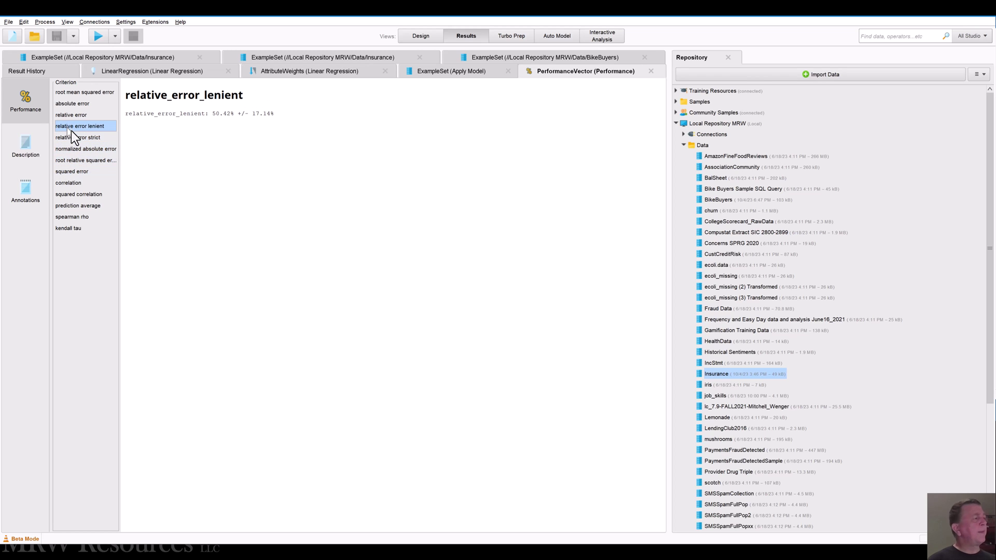
{"action": "left_click", "coordinate": [35, 147]}
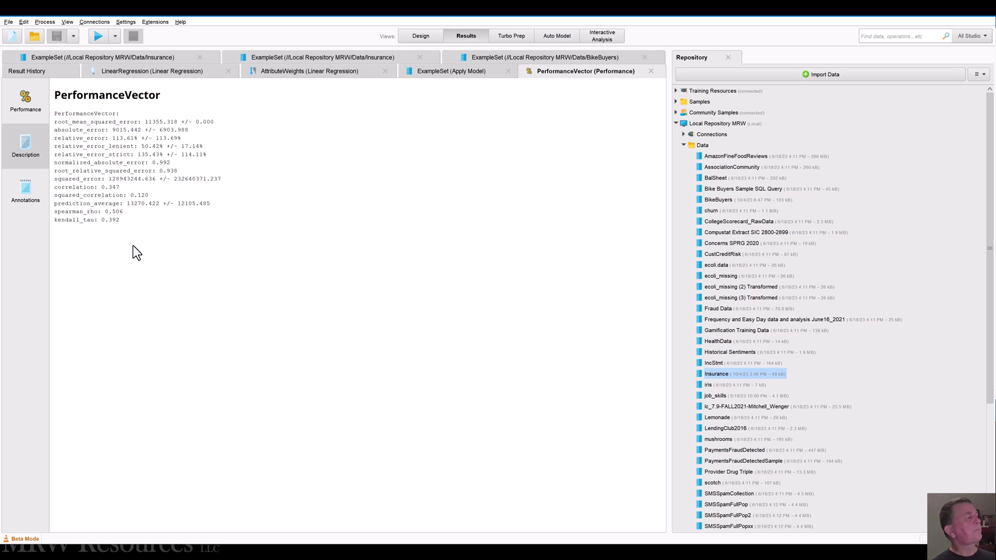
Return to Design view and deselect operators to show the process parameters.
{"action": "left_click", "coordinate": [427, 35]}
{"action": "left_click", "coordinate": [638, 265]}
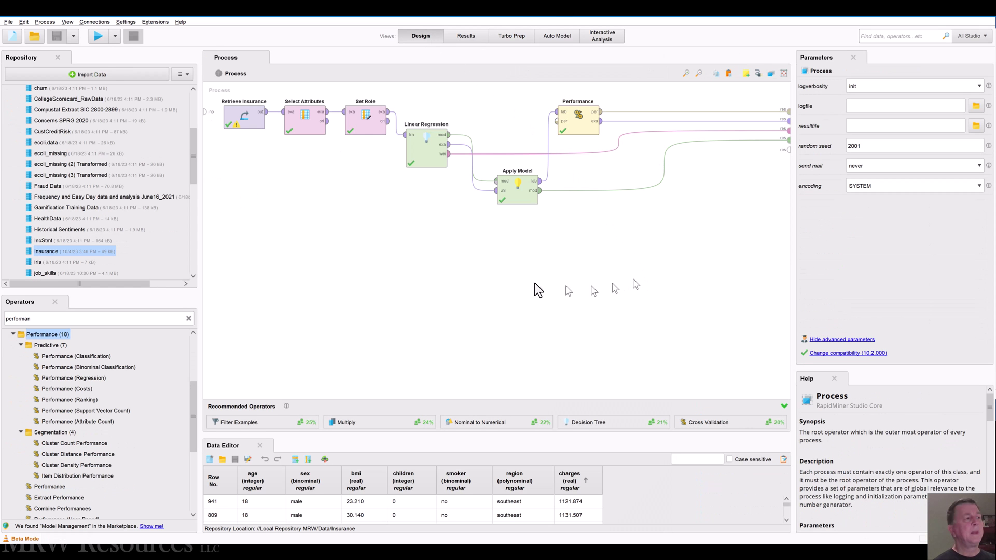